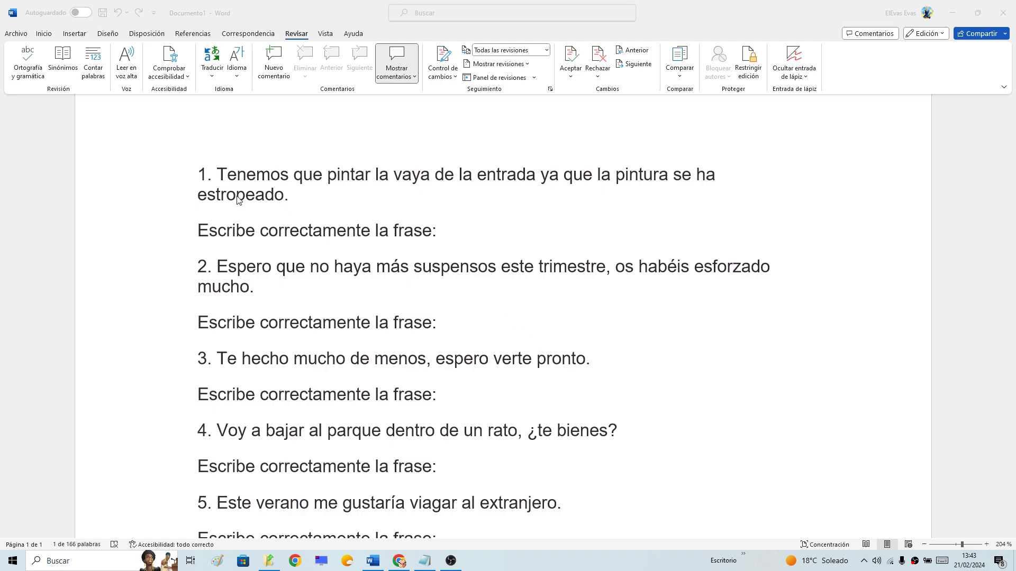
- Select and inspect sentence 1 and the words 'haya' and 'vaya' in sentences 1–2
left_click(245, 182)
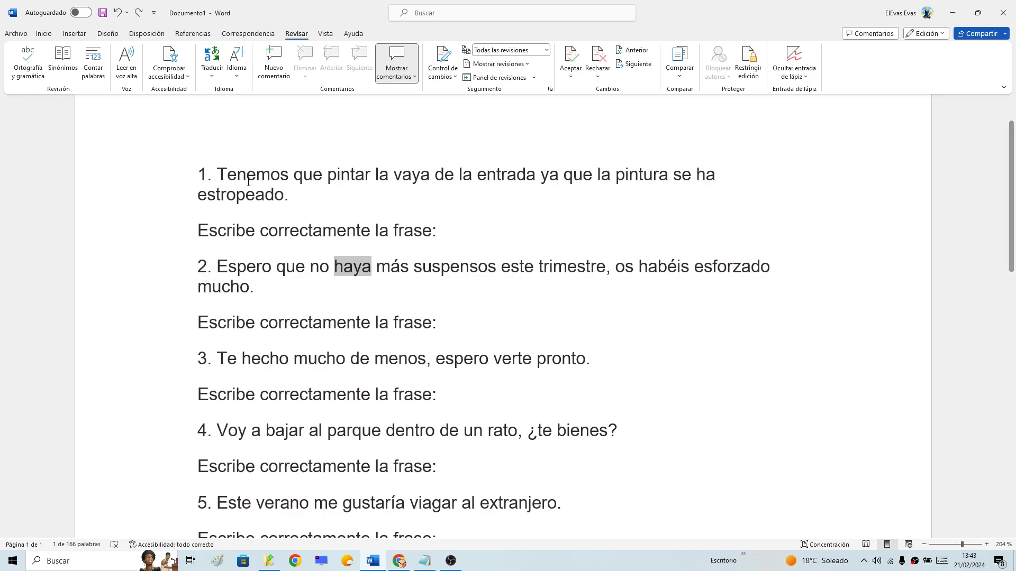
left_click(292, 197)
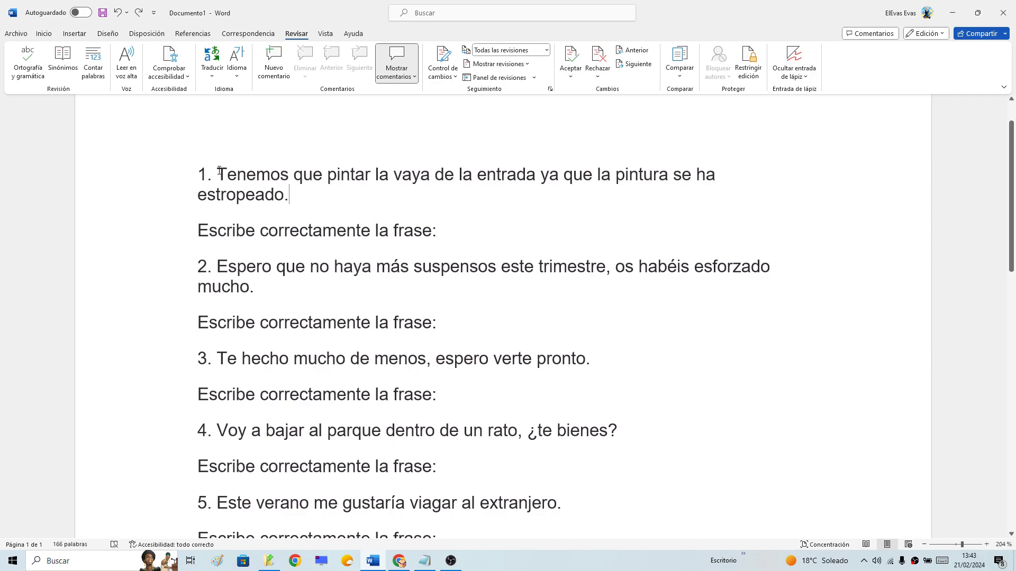
left_click_drag(218, 174, 325, 193)
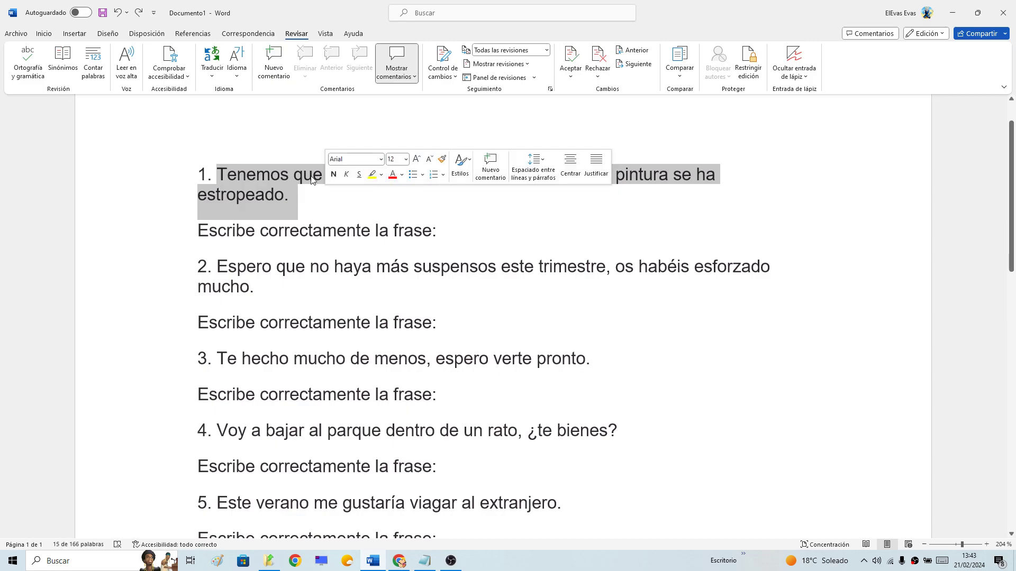
left_click(304, 174)
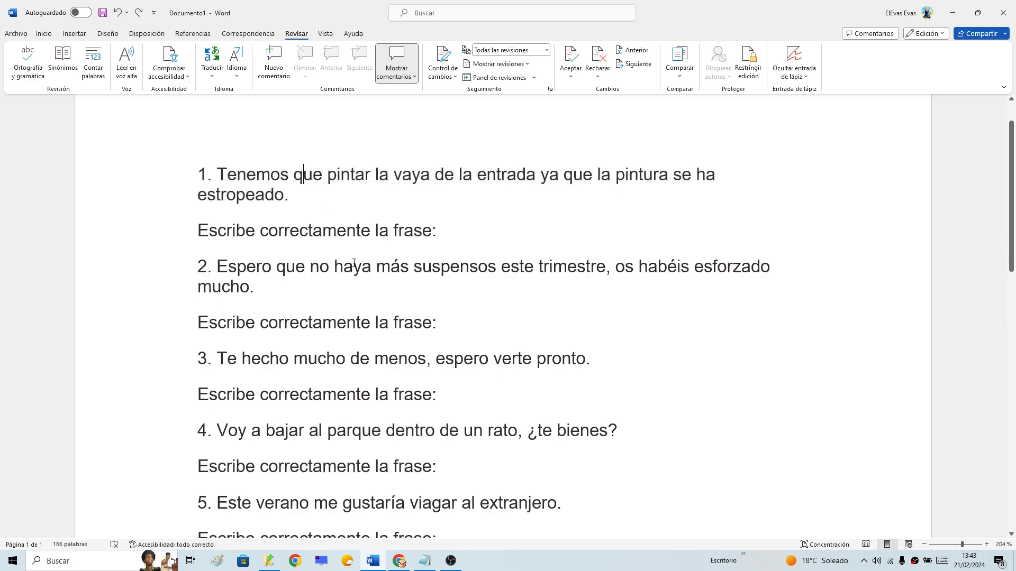
left_click(354, 264)
left_click_drag(393, 178, 430, 181)
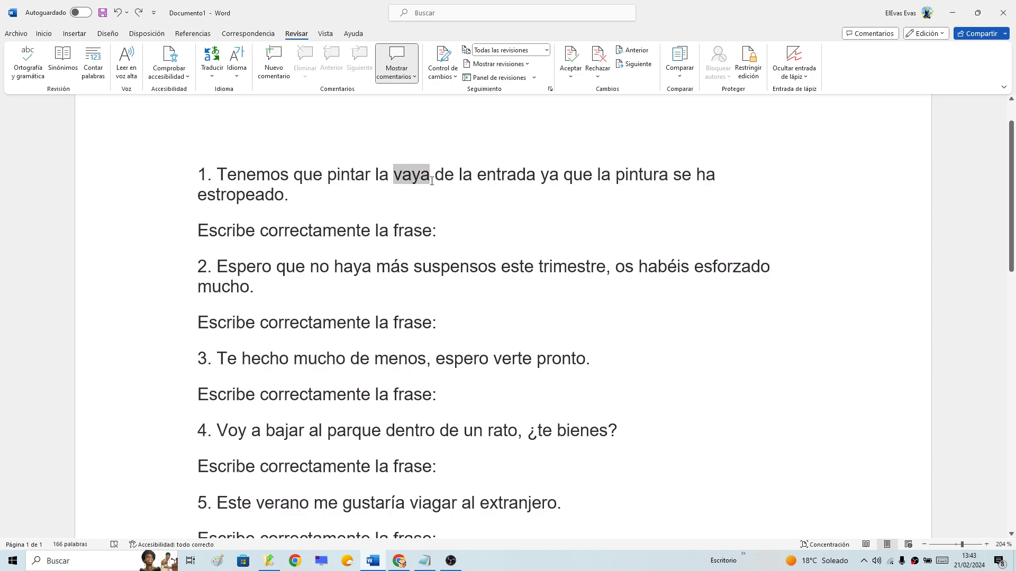
left_click(402, 177)
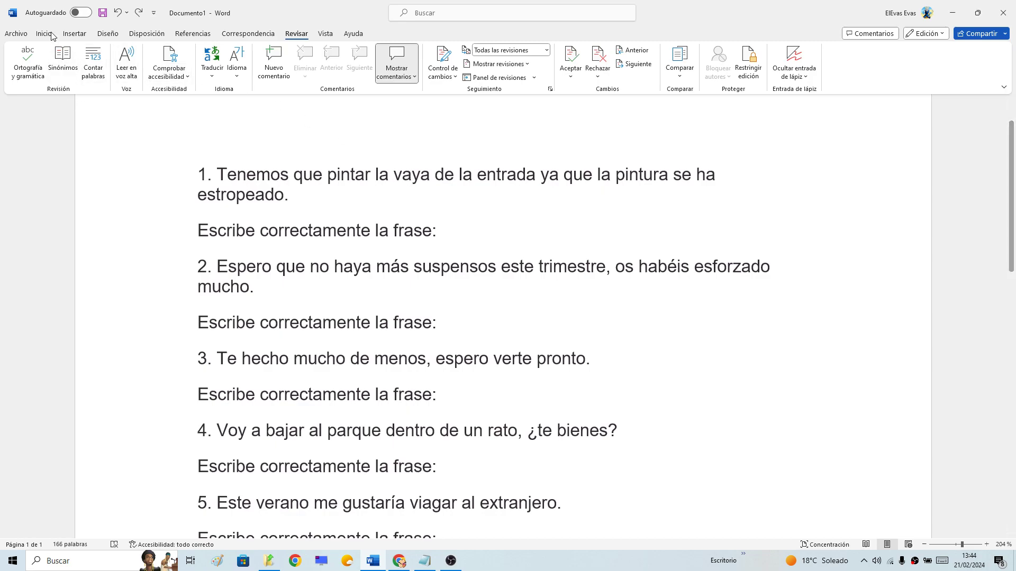
- Open Opciones de Word, reposition the dialog, and show its Revisión proofing settings
left_click(16, 35)
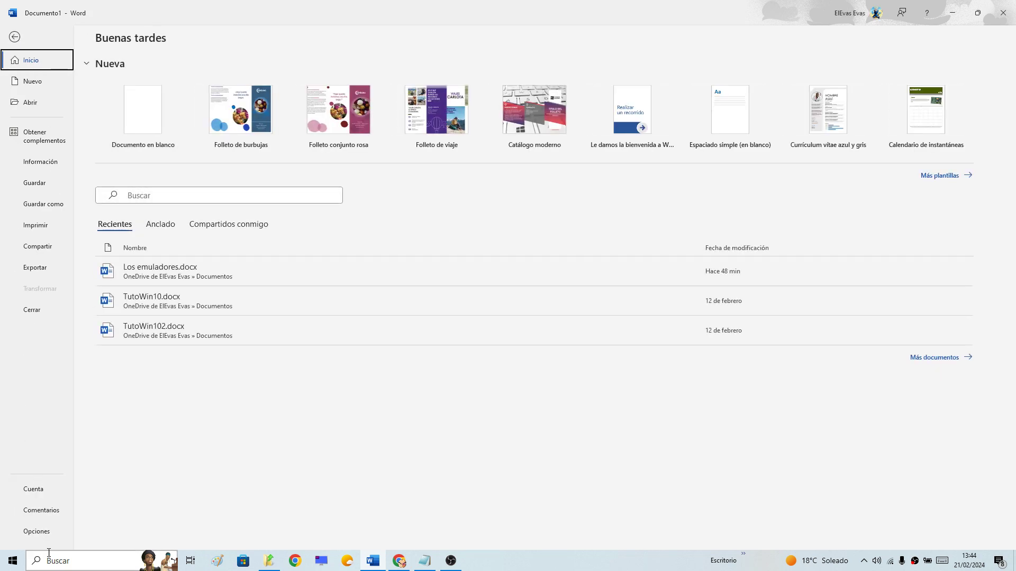
key("Escape")
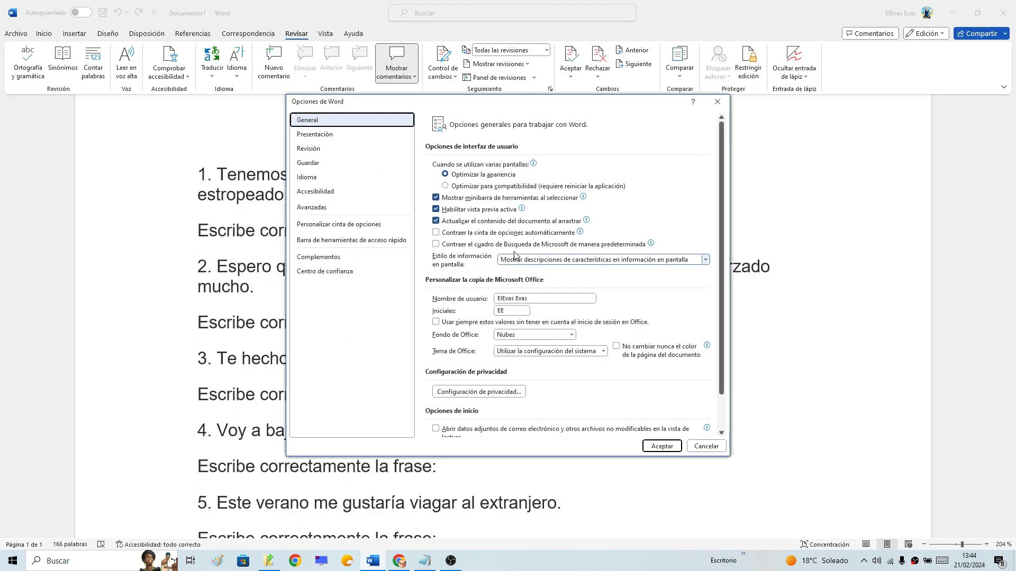
mouse_move(439, 108)
left_mouse_down()
mouse_move(352, 122)
mouse_move(376, 135)
left_mouse_up()
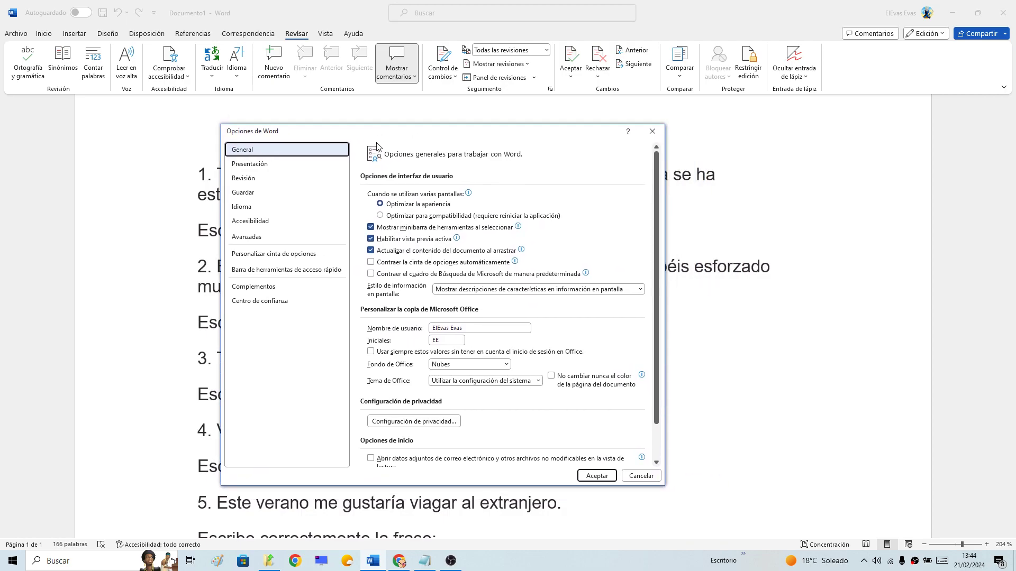
left_click(245, 179)
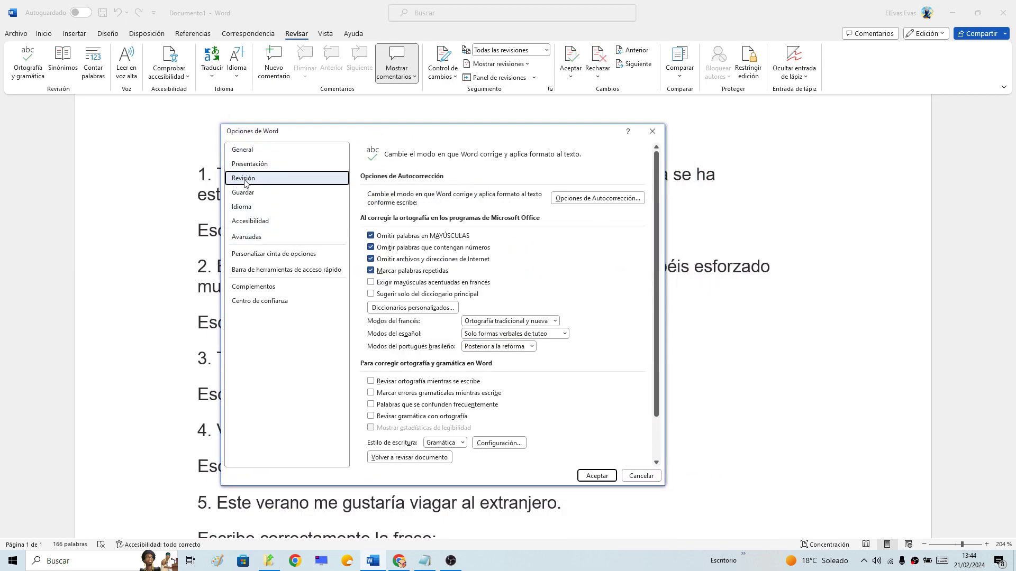
scroll(461, 301, "down", 1)
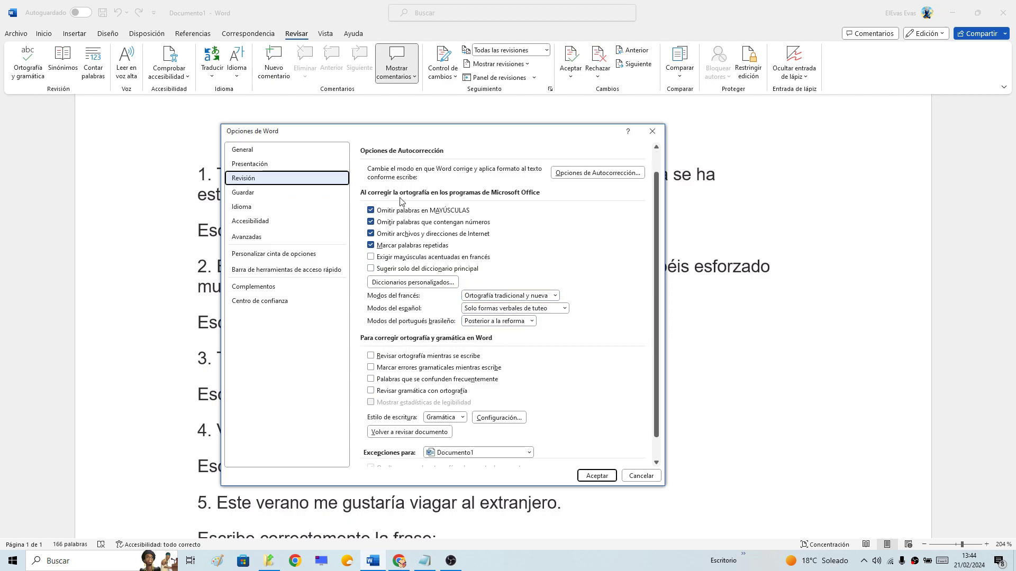
- Tick spelling while typing, grammar errors, frequently confused words and grammar with spelling
left_click(371, 356)
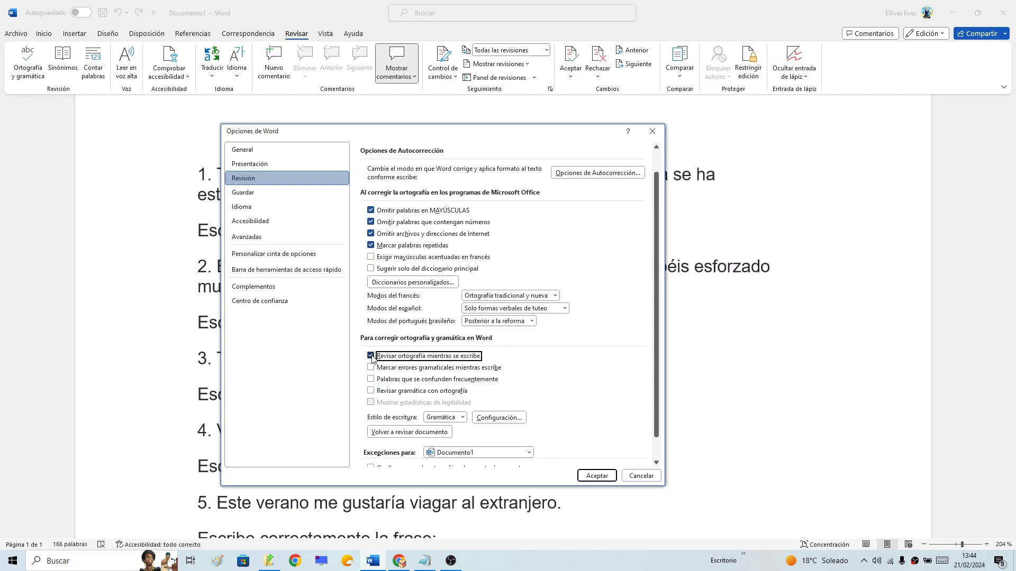
left_click(371, 368)
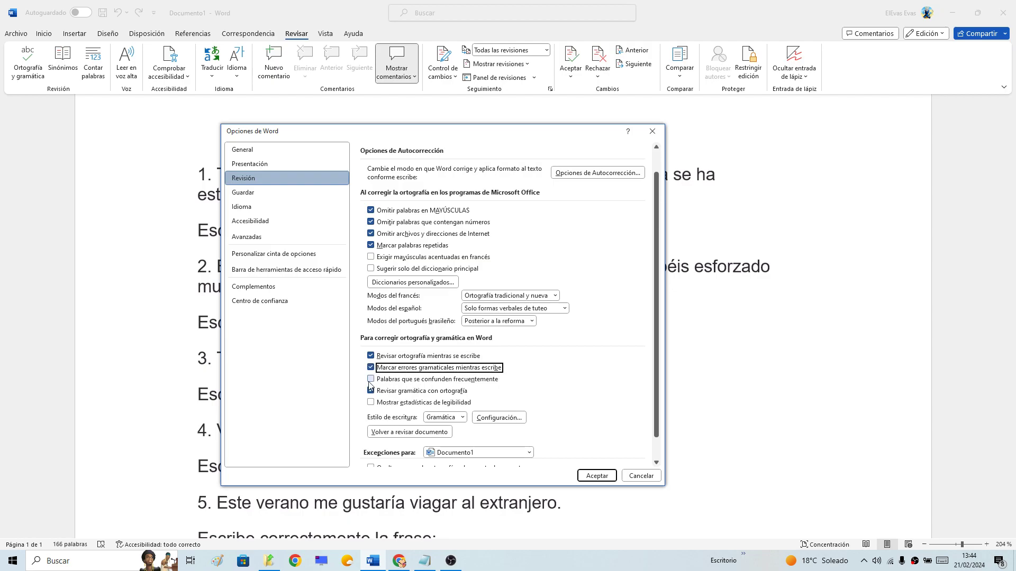
left_click(370, 379)
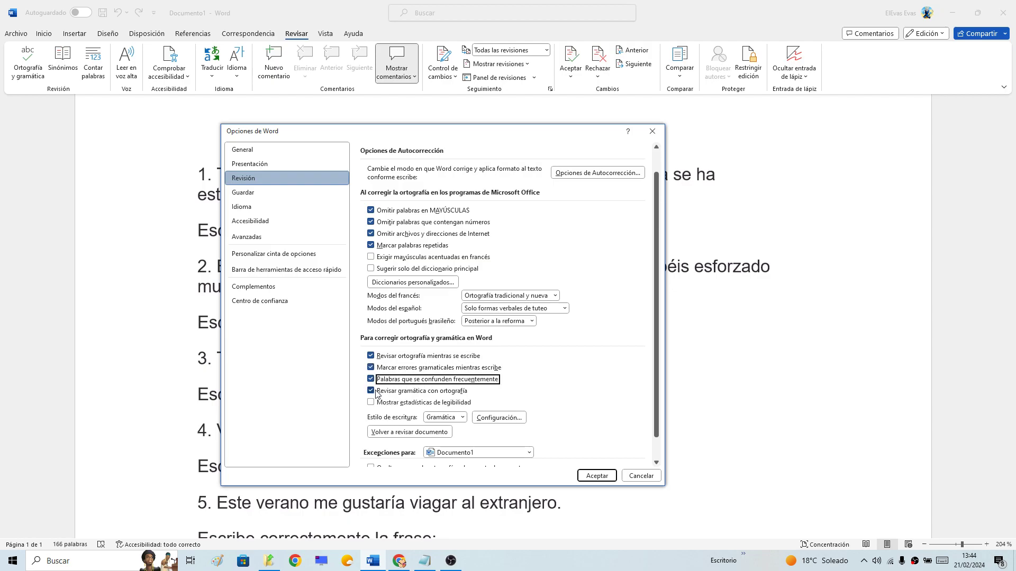
left_click(376, 392)
left_click(376, 393)
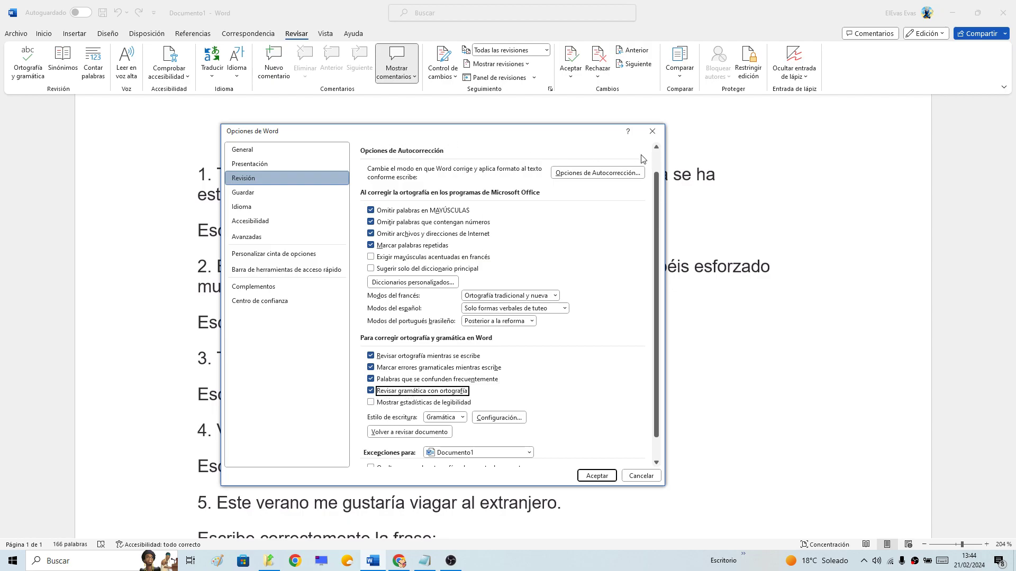
left_click_drag(397, 134, 742, 129)
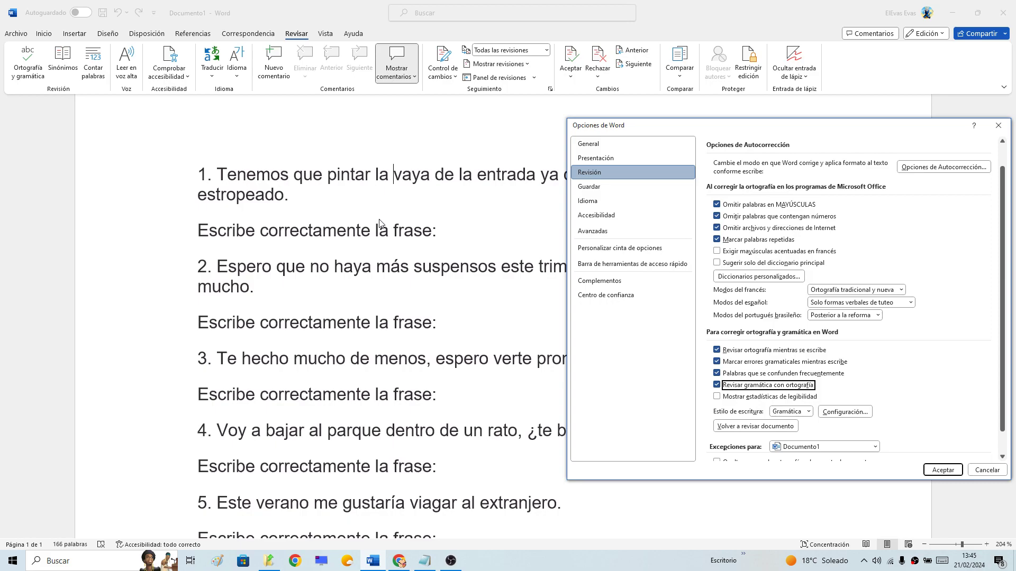
left_click(943, 470)
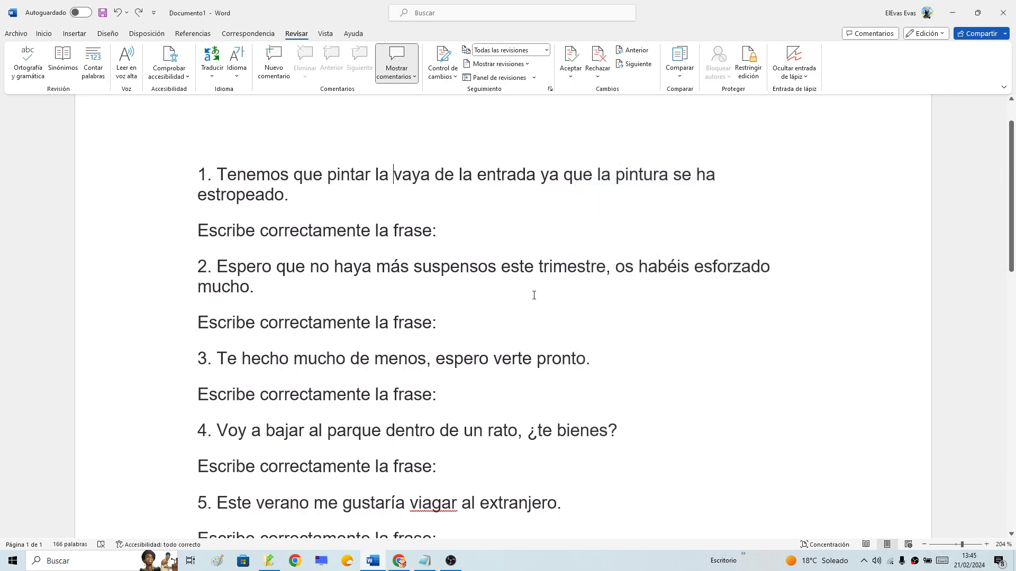
scroll(593, 339, "down", 5)
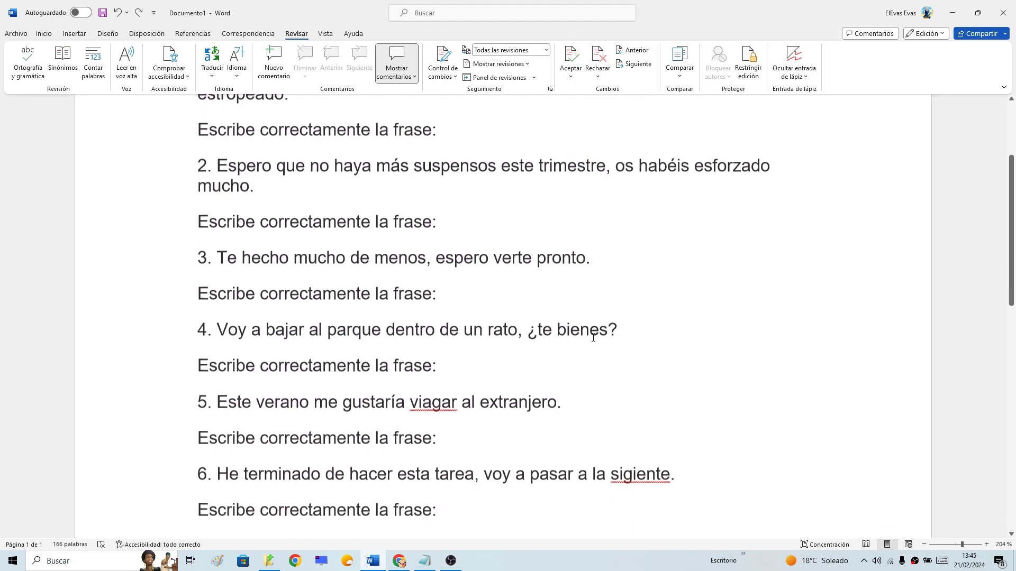
scroll(479, 336, "down", 3)
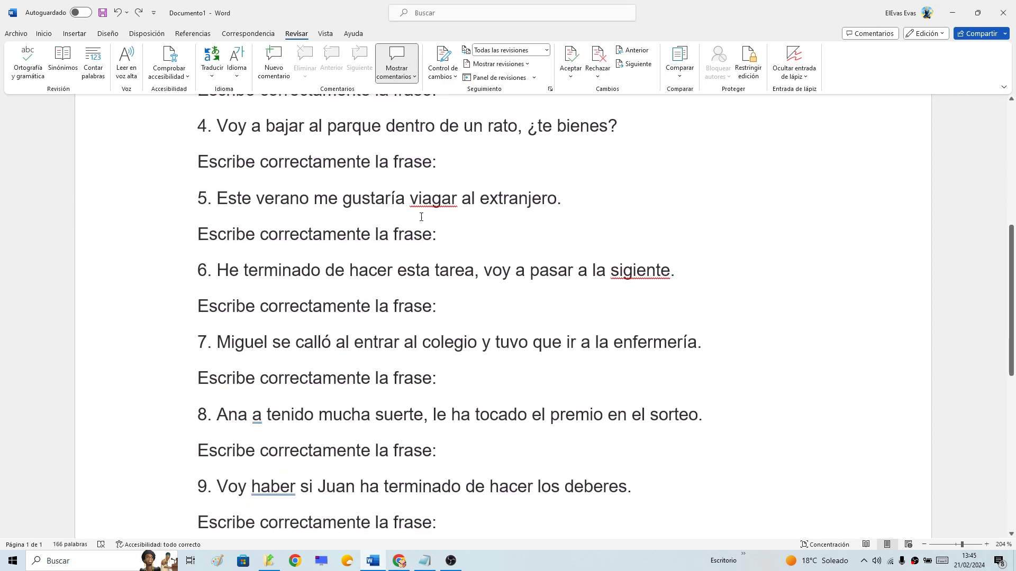
scroll(423, 243, "up", 4)
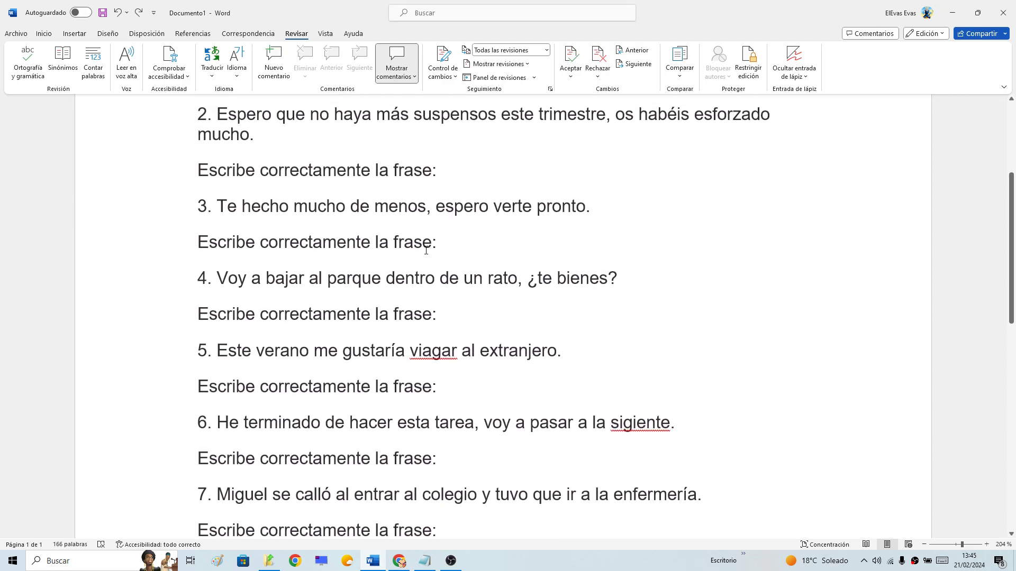
double_click(413, 354)
scroll(382, 305, "up", 4)
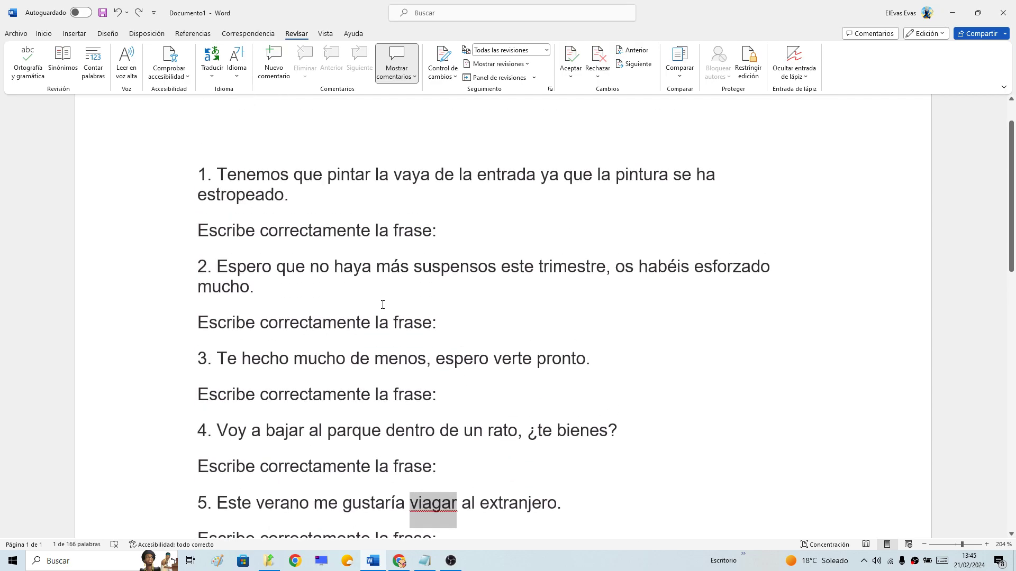
left_click(117, 12)
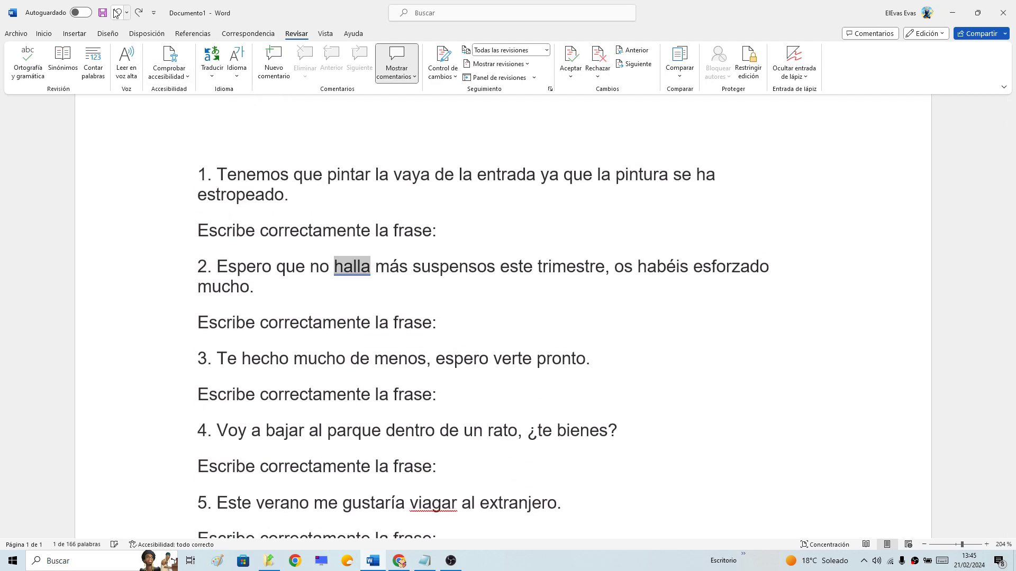
left_click_drag(333, 270, 370, 268)
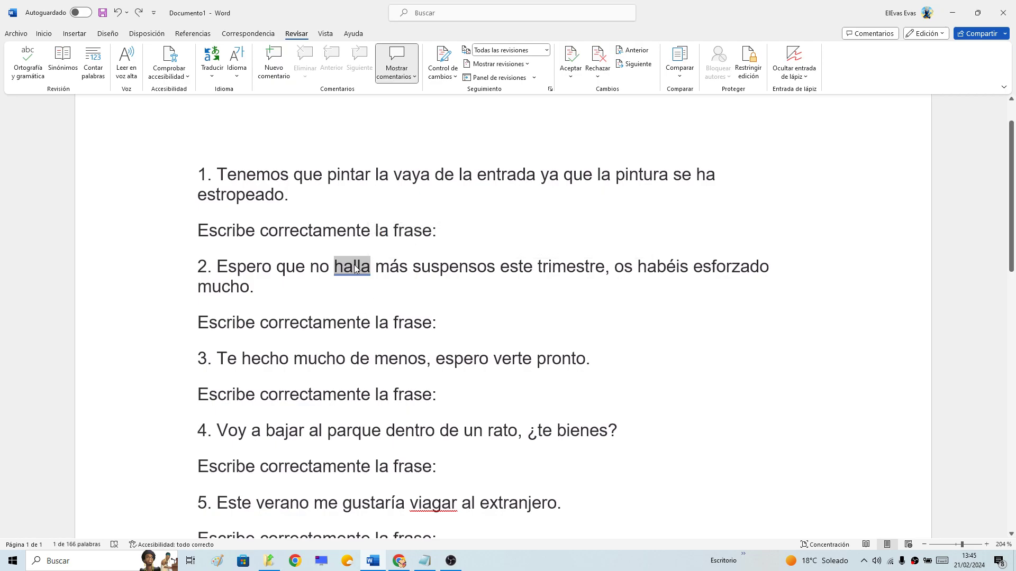
left_click(353, 269)
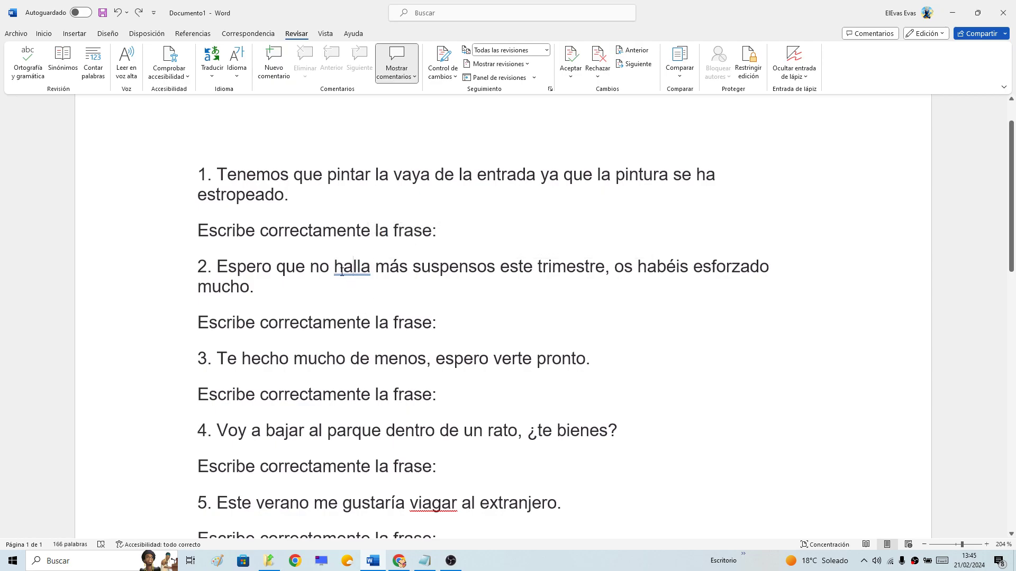
left_click_drag(353, 269, 362, 269)
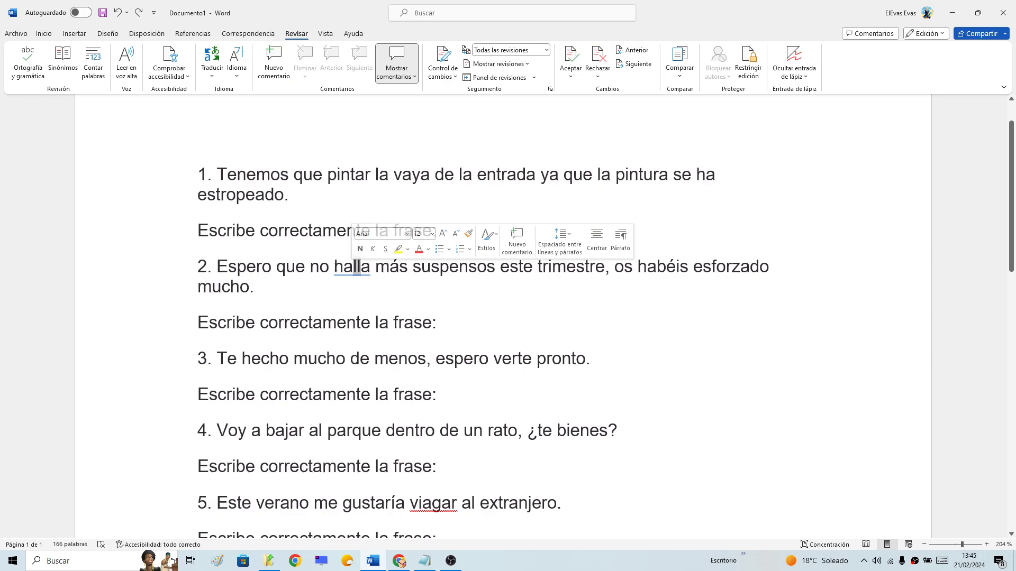
left_click(353, 268)
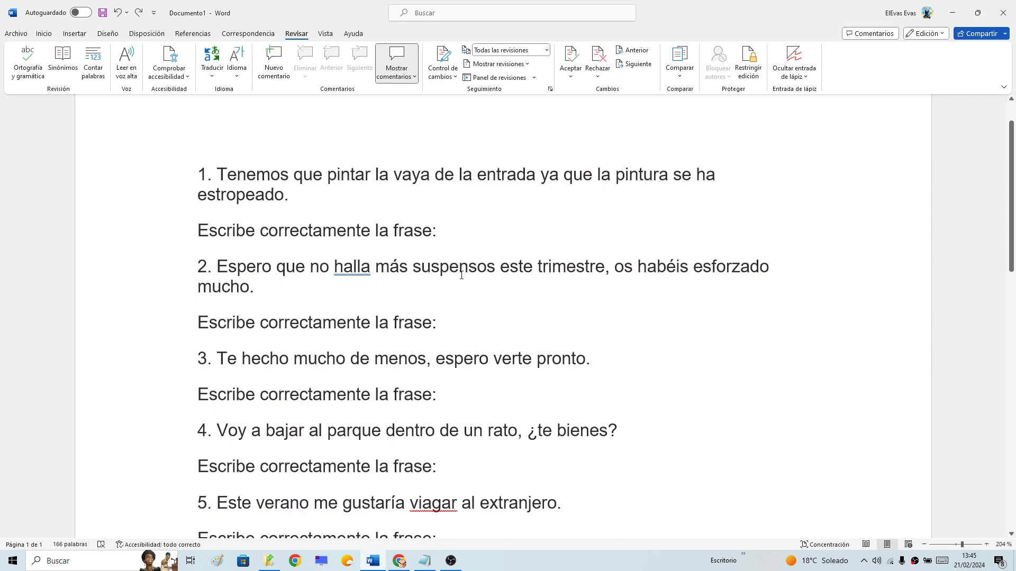
scroll(402, 243, "down", 3)
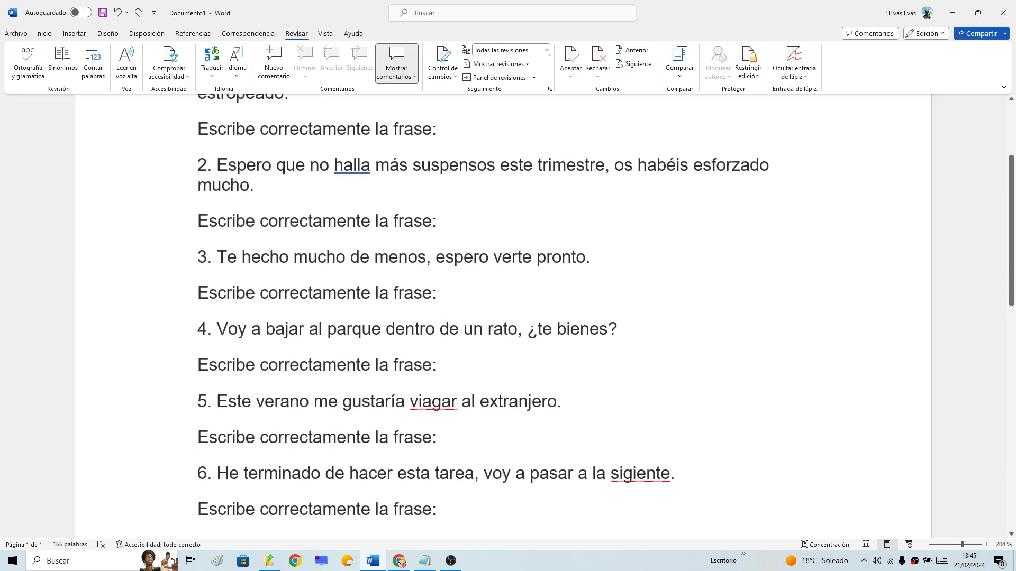
left_click_drag(334, 165, 369, 168)
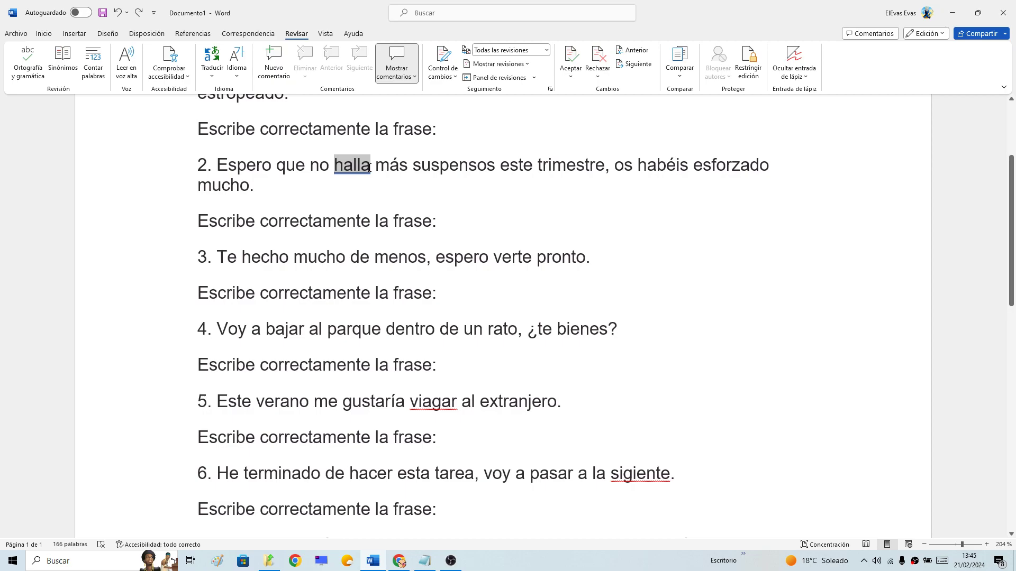
key("Left")
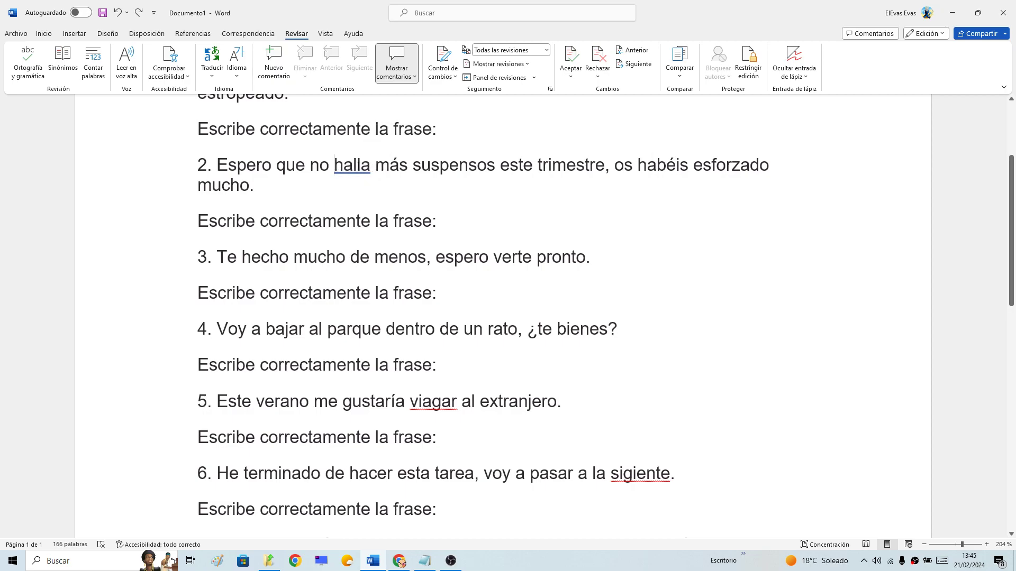
double_click(352, 165)
left_click(272, 165)
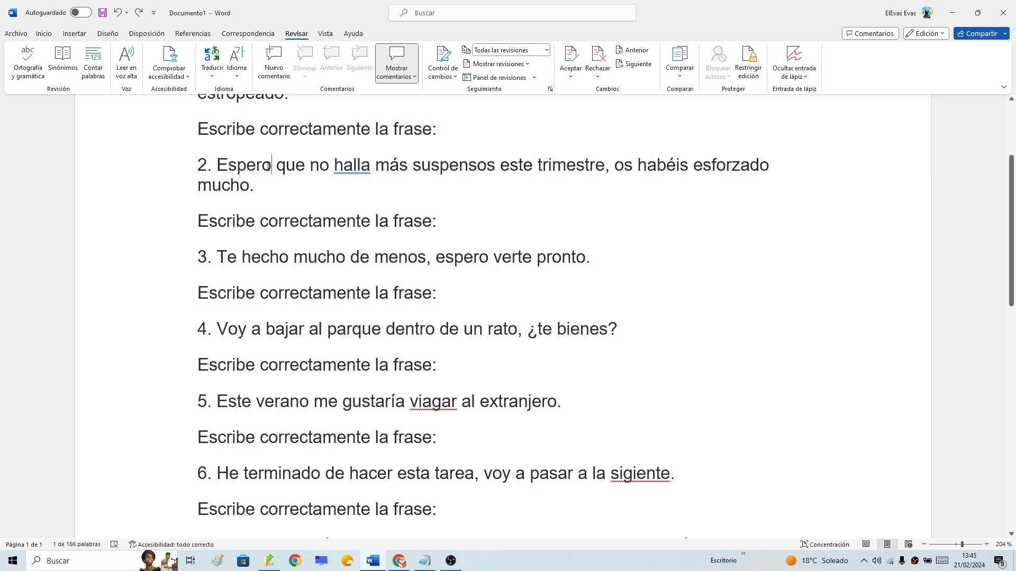
double_click(272, 165)
scroll(443, 297, "down", 1)
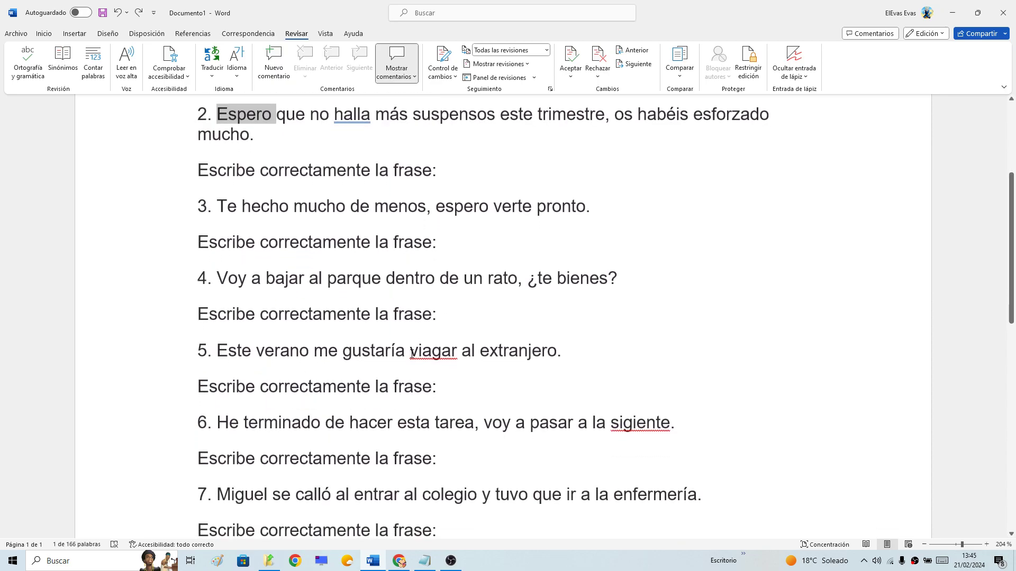
left_click_drag(412, 353, 458, 354)
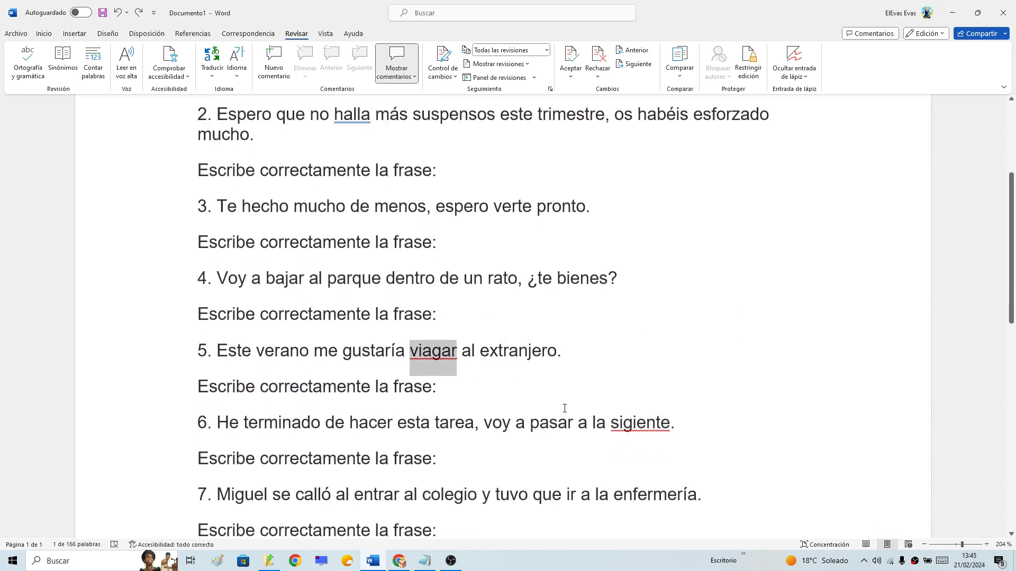
scroll(565, 408, "down", 3)
left_click_drag(612, 270, 670, 271)
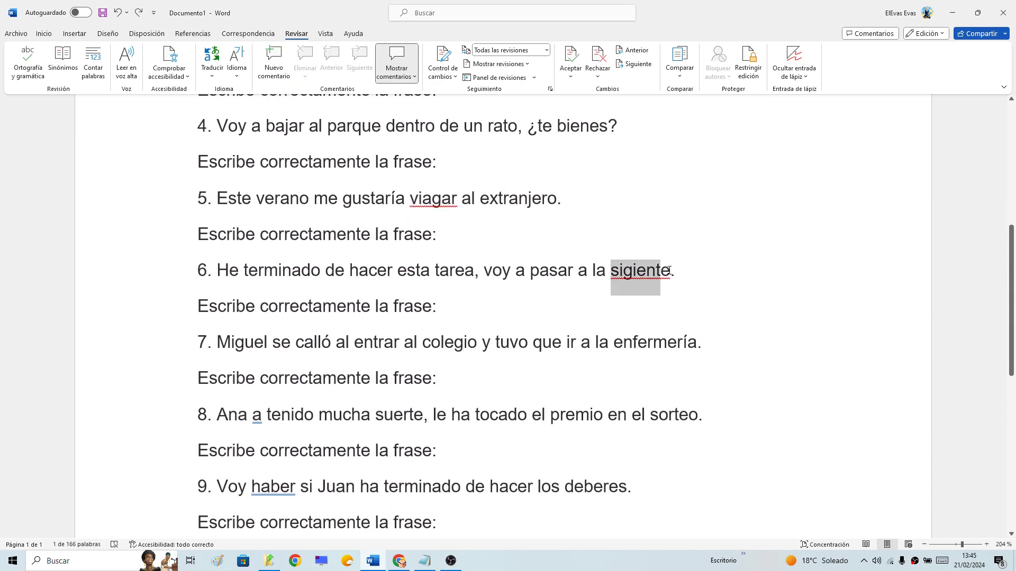
left_click(634, 273)
scroll(638, 281, "down", 5)
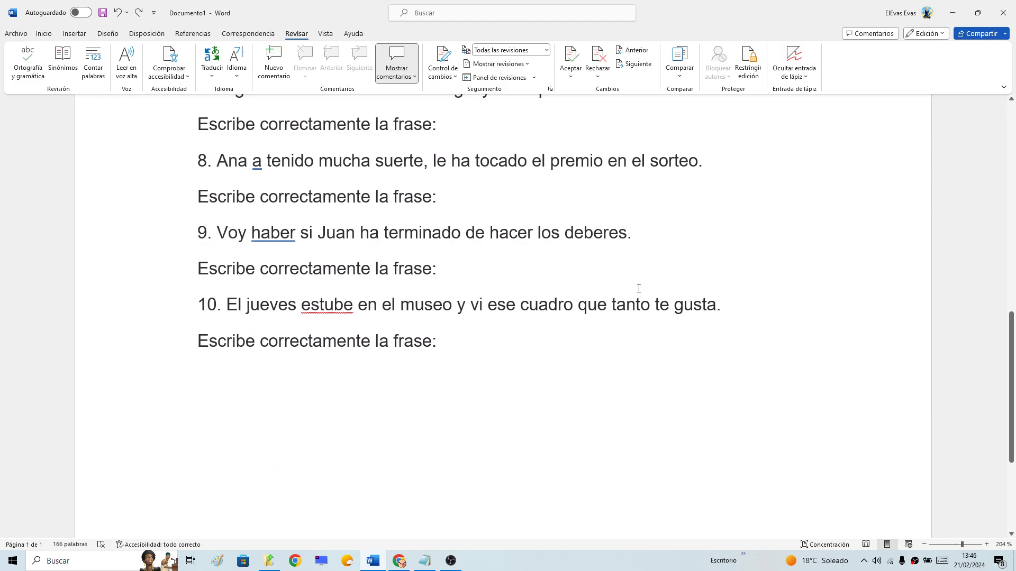
scroll(613, 299, "up", 1)
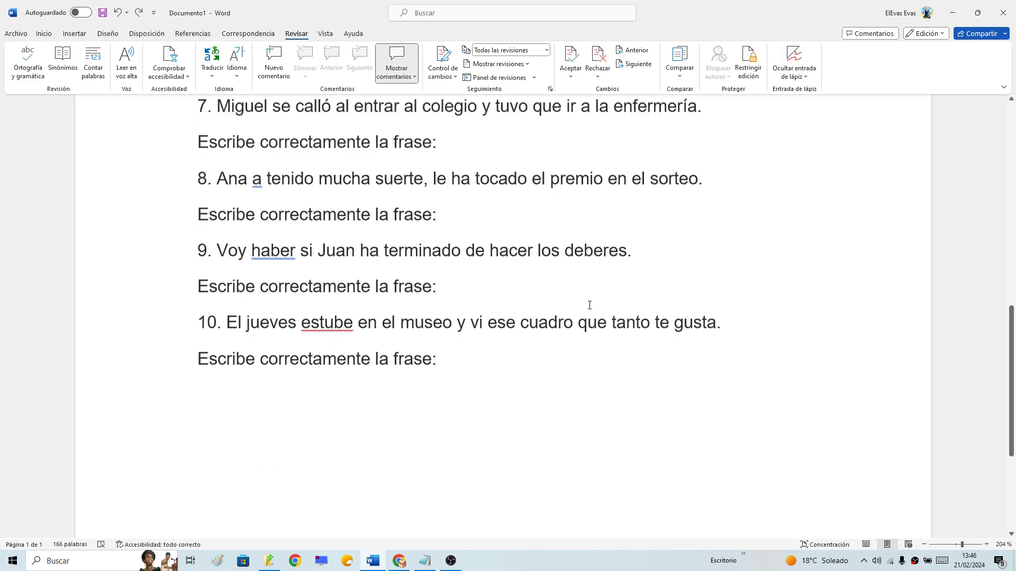
scroll(589, 301, "up", 2)
scroll(587, 307, "up", 3)
scroll(587, 317, "up", 4)
scroll(582, 320, "up", 3)
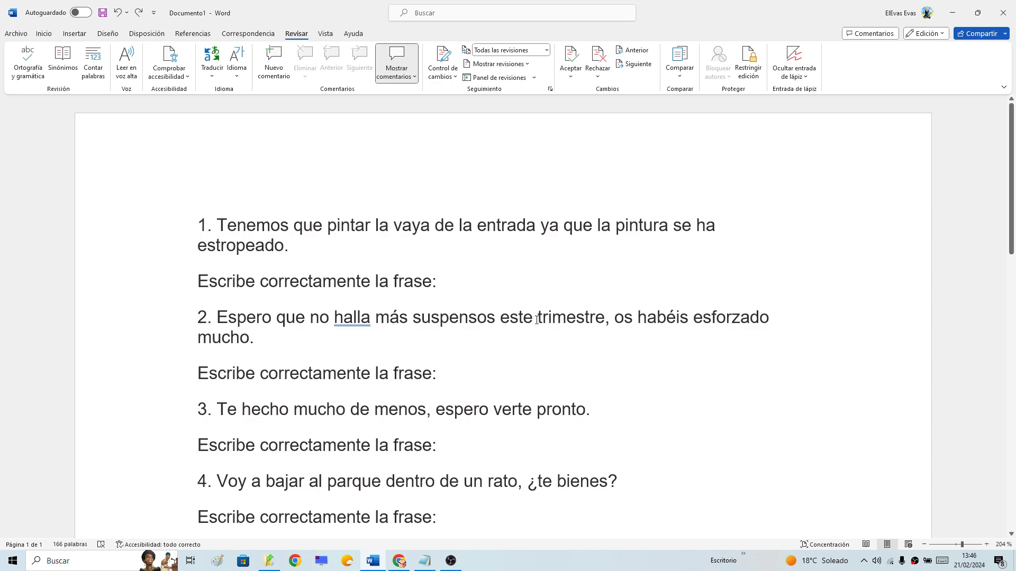
left_click_drag(335, 317, 370, 320)
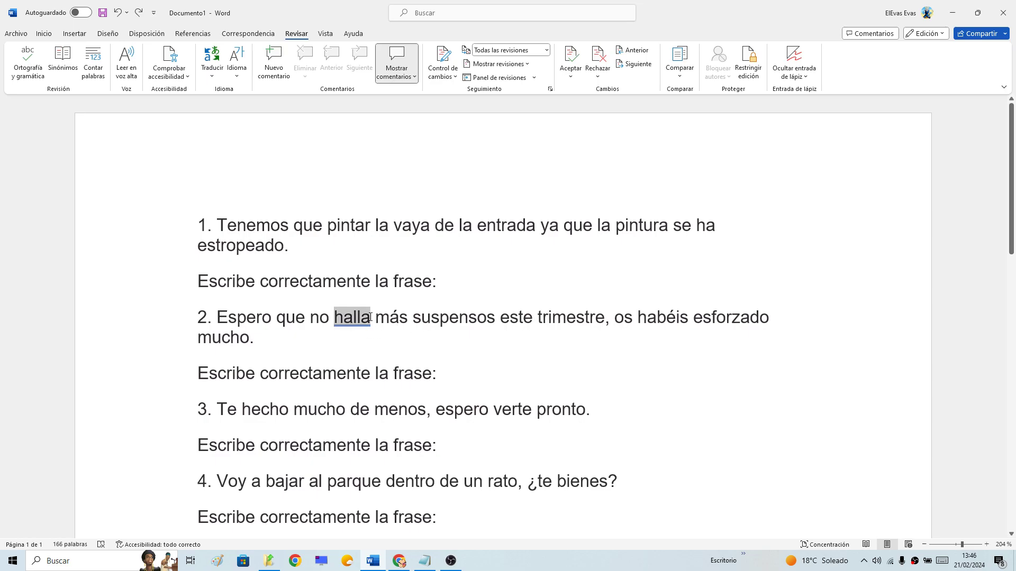
left_click(357, 317)
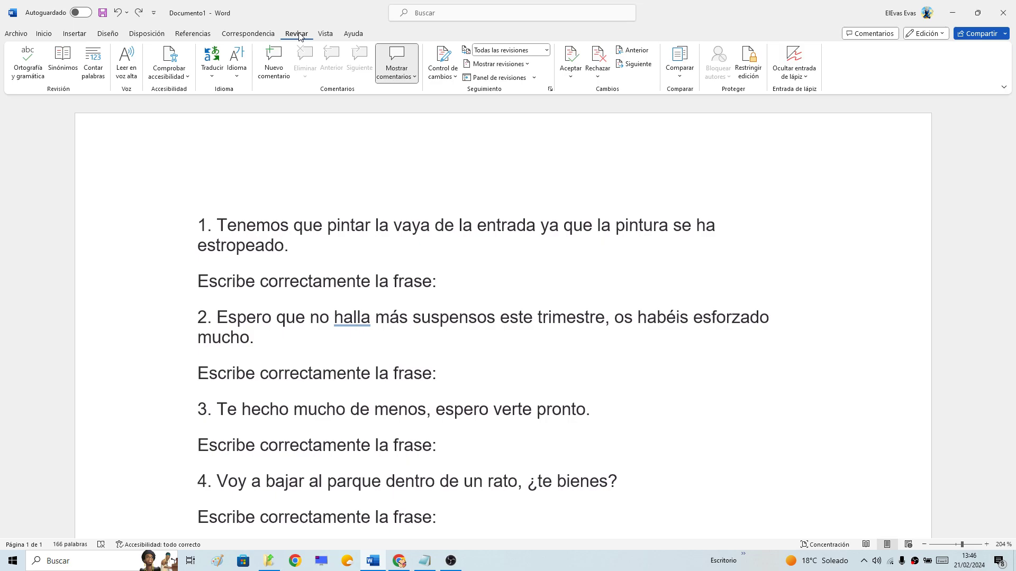
left_click(238, 59)
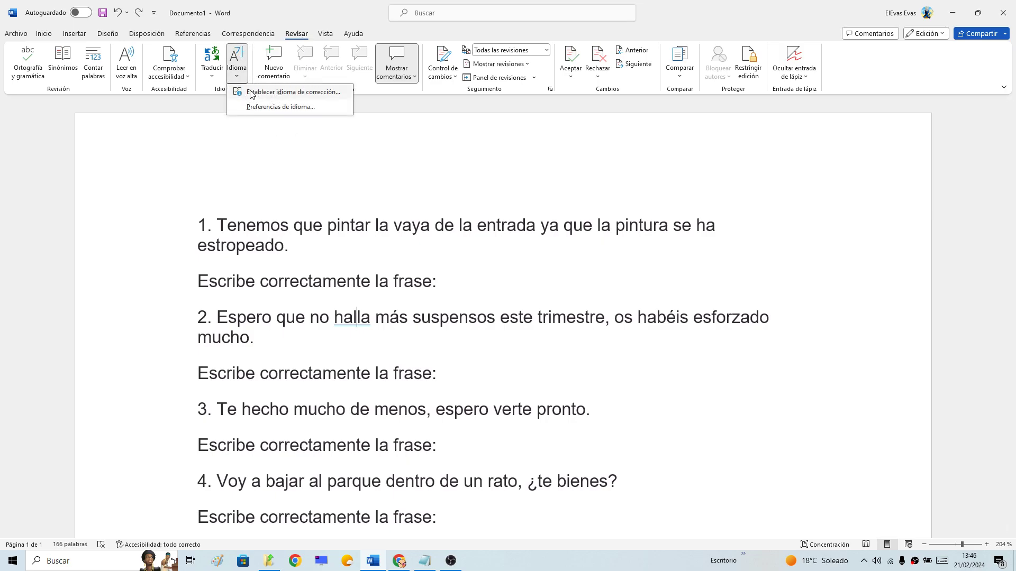
left_click(269, 93)
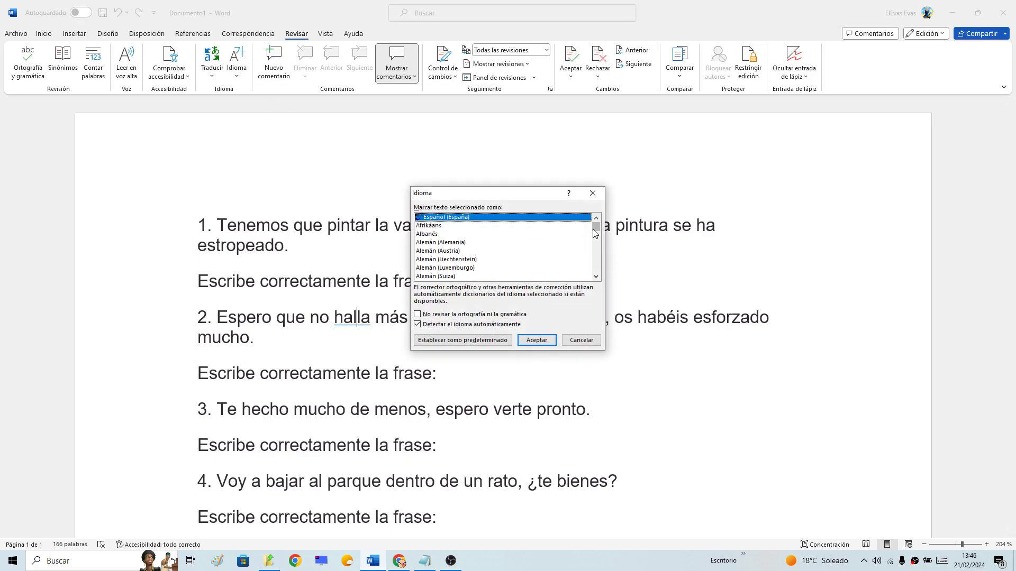
left_click_drag(593, 230, 594, 238)
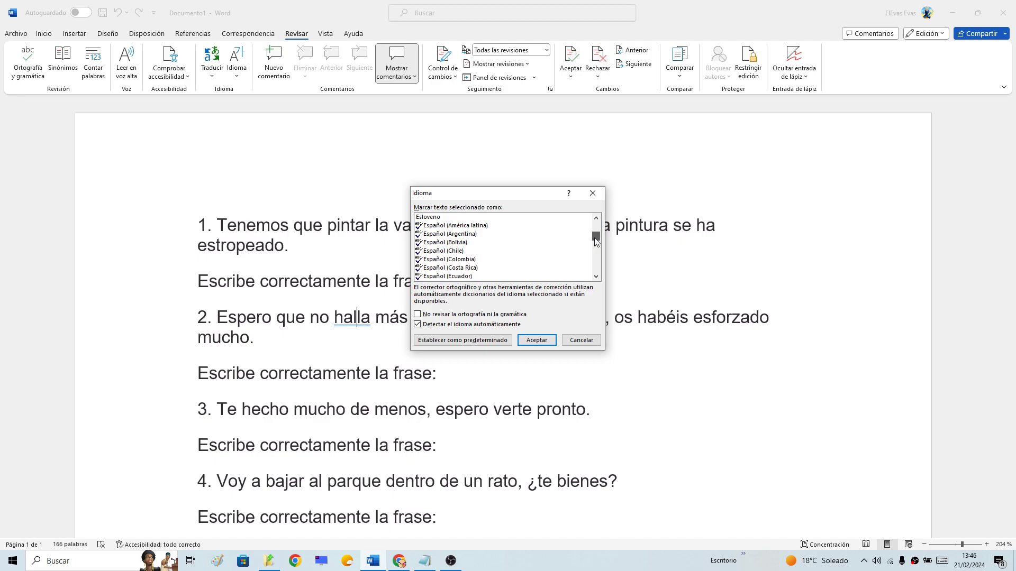
left_click_drag(596, 242, 596, 225)
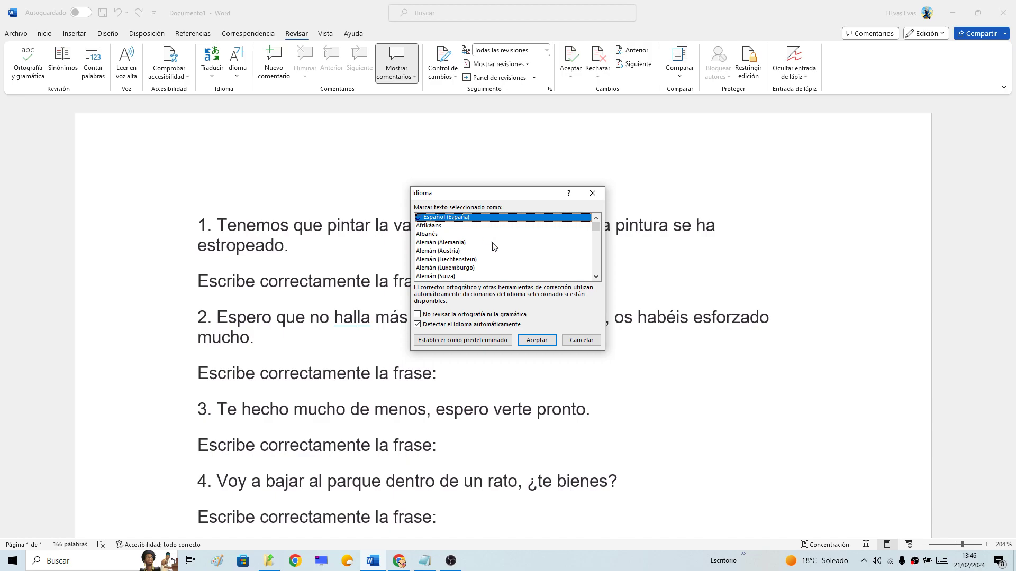
left_click(536, 340)
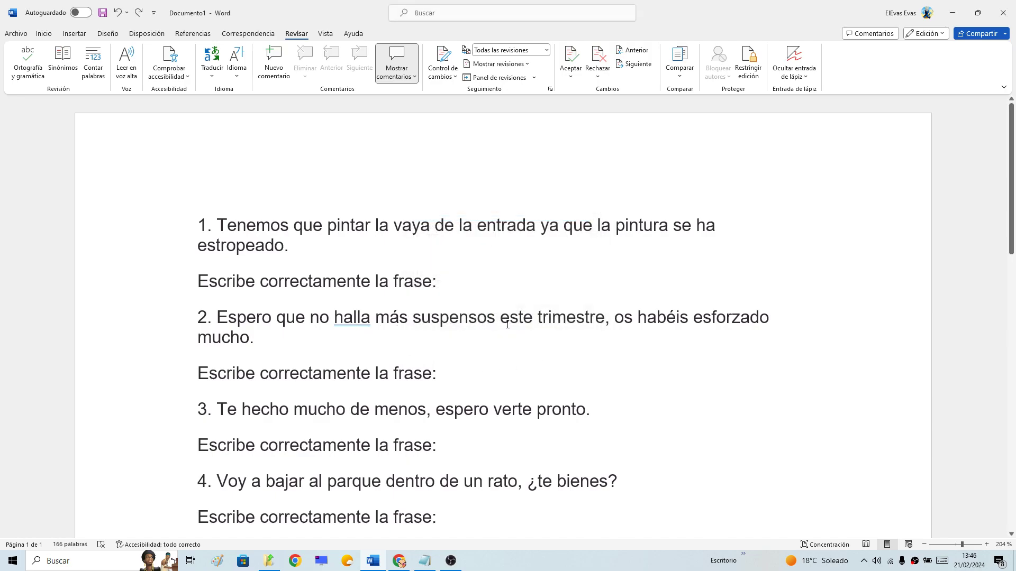
scroll(506, 324, "down", 2)
scroll(468, 336, "up", 1)
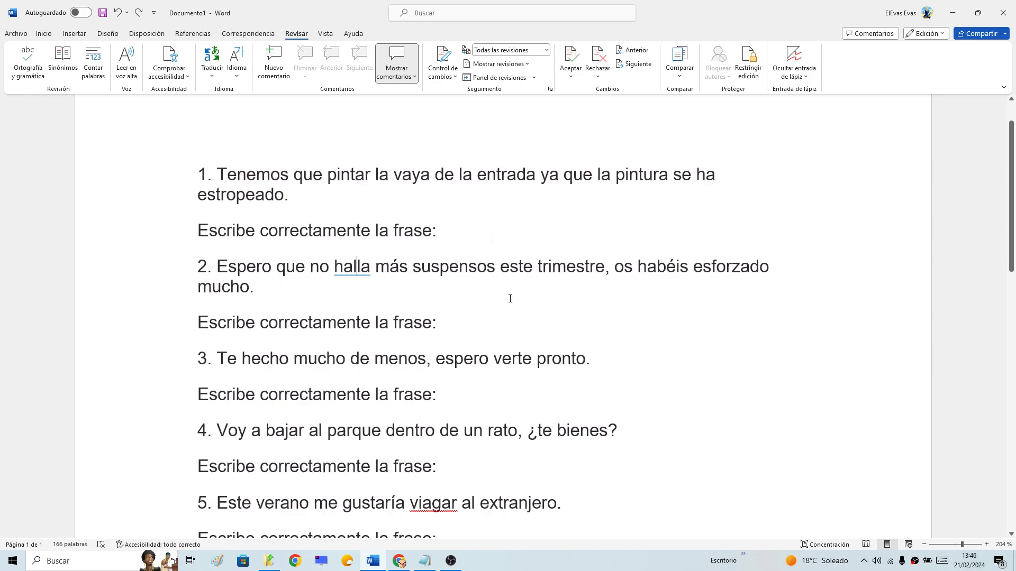
left_click_drag(334, 269, 370, 269)
left_click(423, 271)
scroll(553, 242, "down", 2)
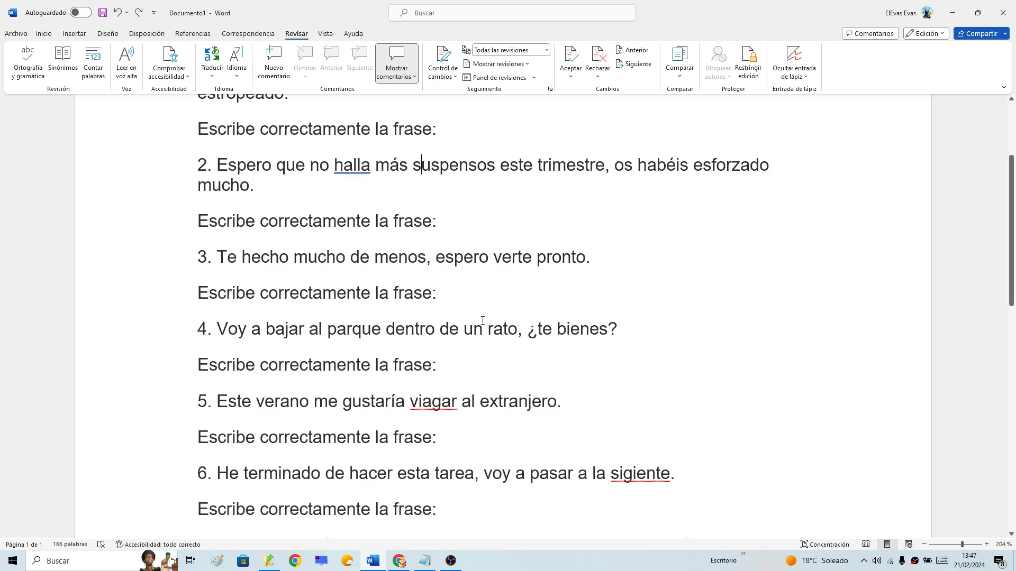
scroll(482, 321, "down", 1)
left_click_drag(217, 351, 563, 363)
left_click(273, 351)
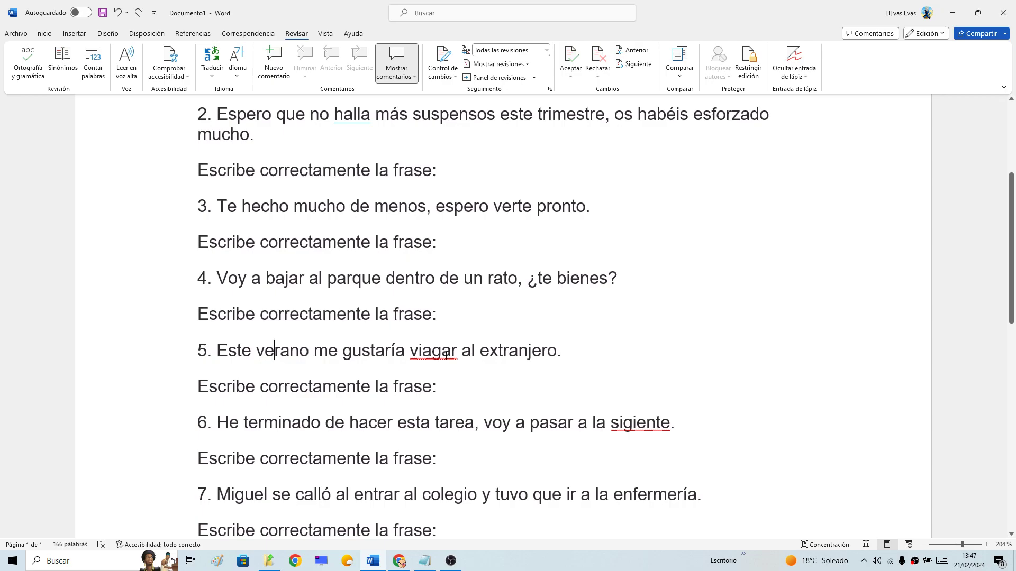
right_click(446, 356)
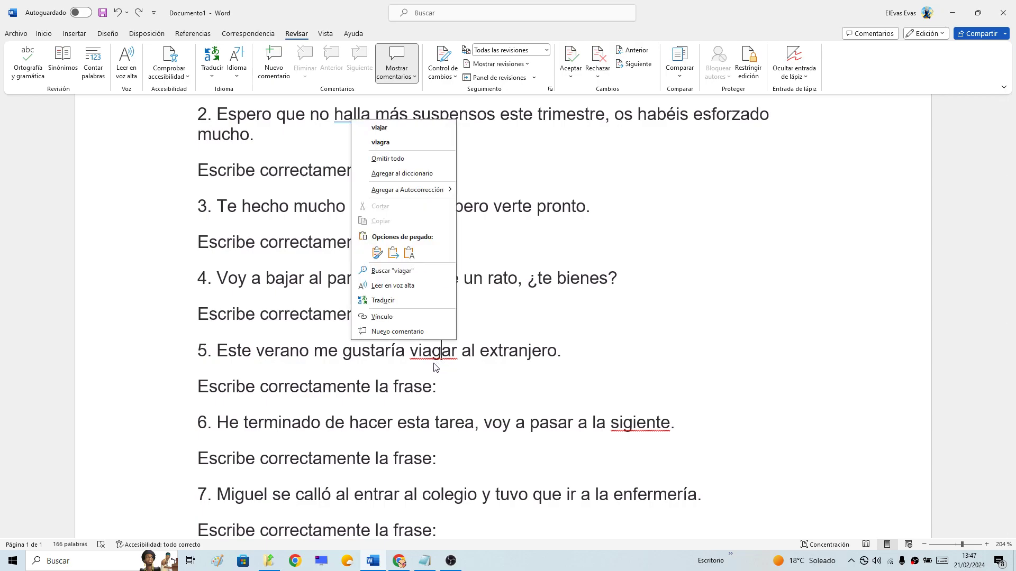
left_click(381, 129)
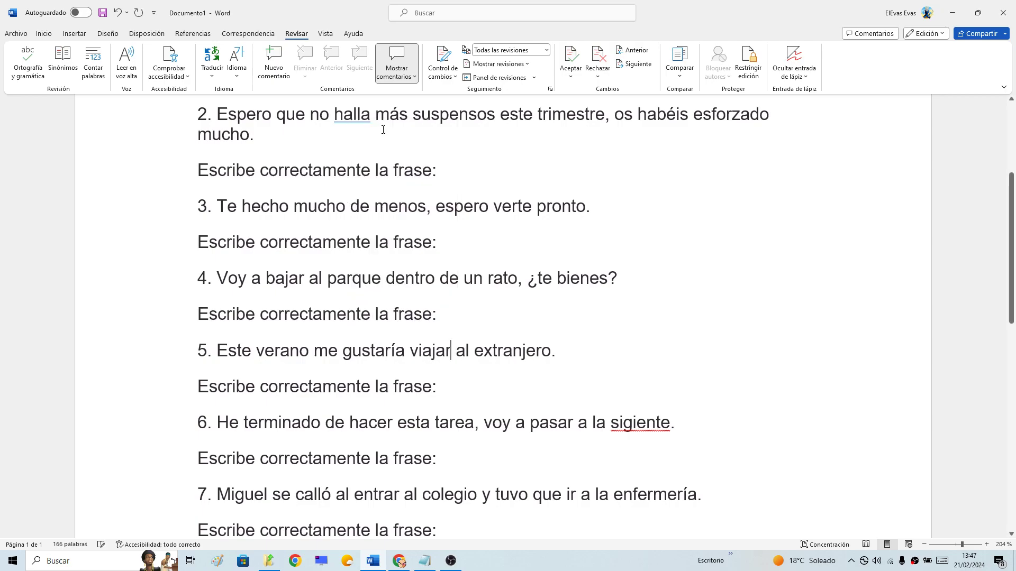
scroll(649, 338, "down", 3)
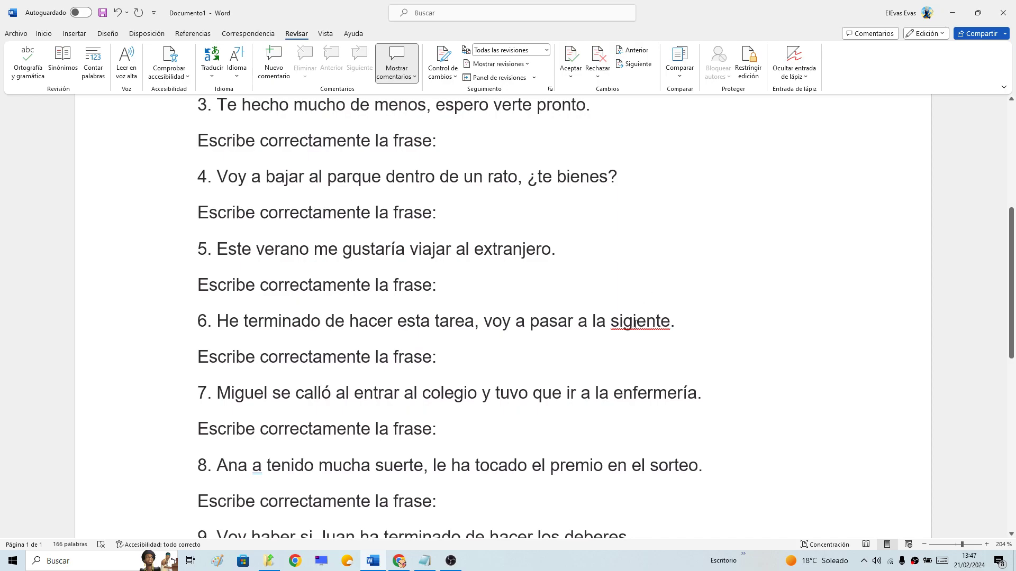
right_click(635, 324)
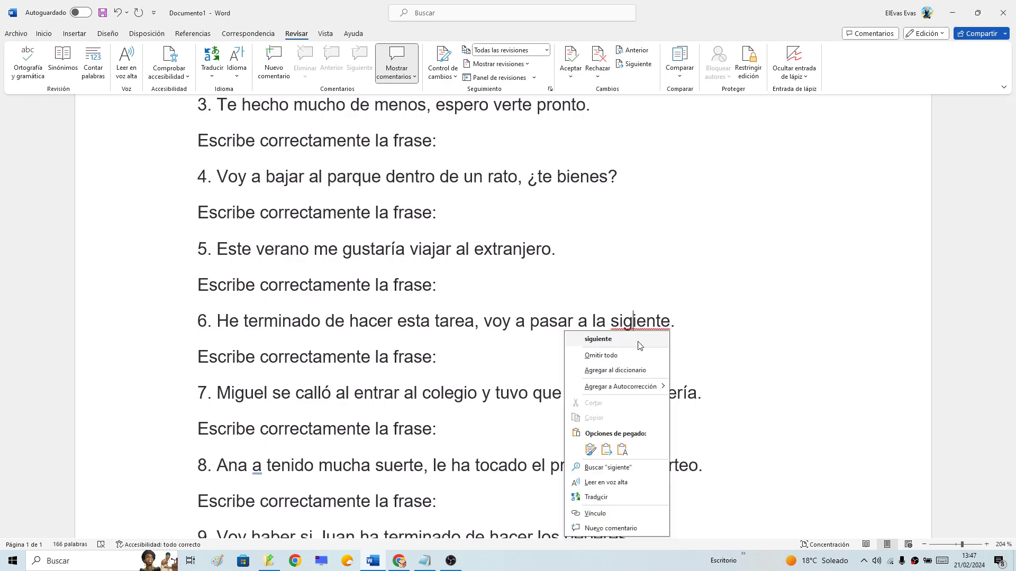
left_click(598, 341)
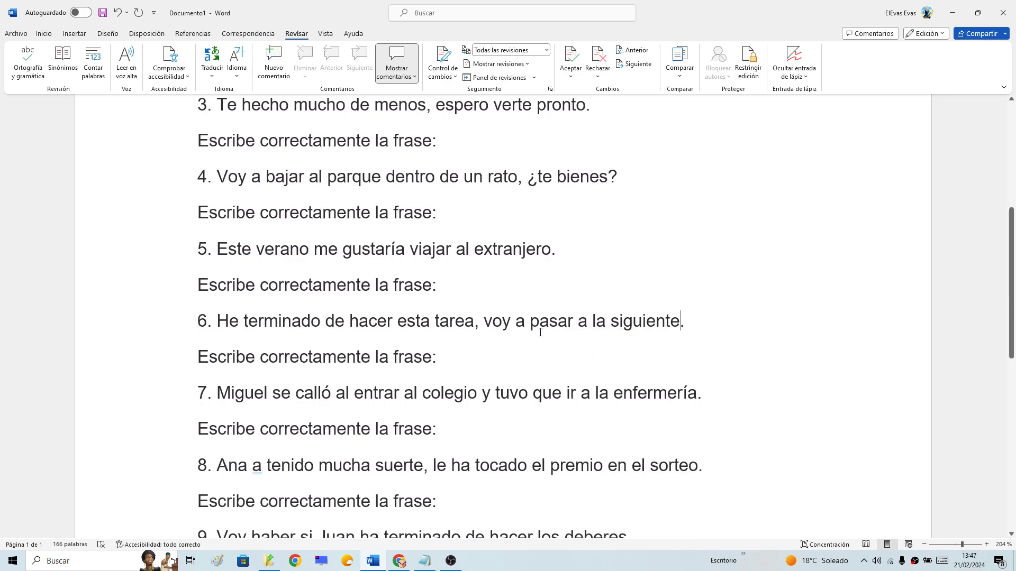
left_click(117, 12)
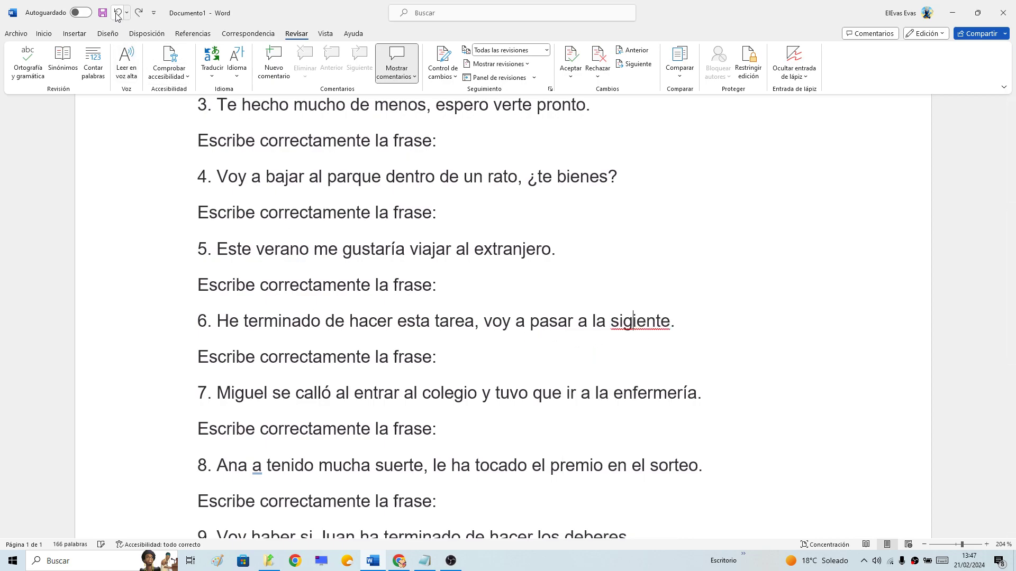
left_click(117, 12)
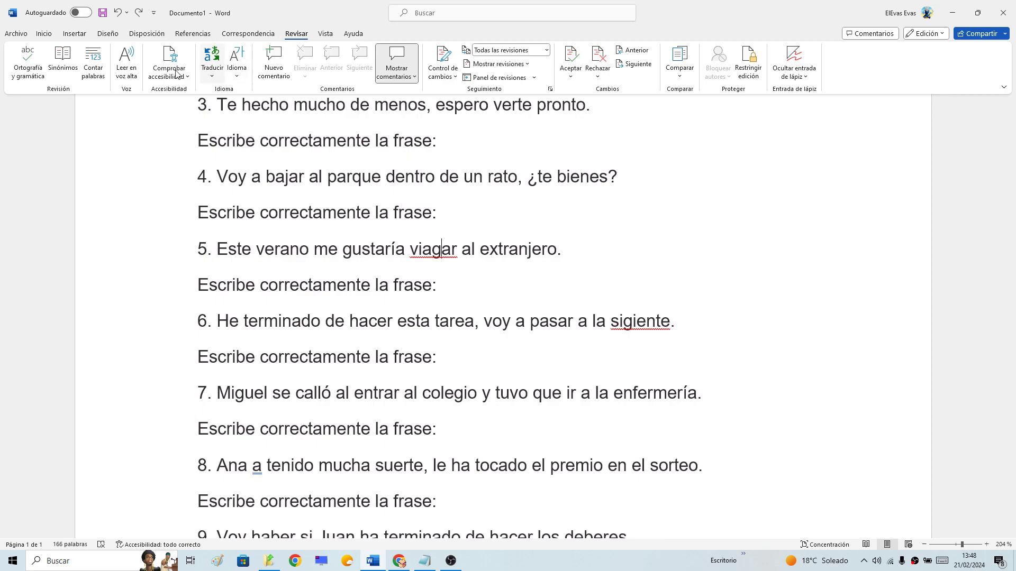
- Run Ortografía y gramática from the Revisar tab with the caret in sentence 2
left_click(24, 76)
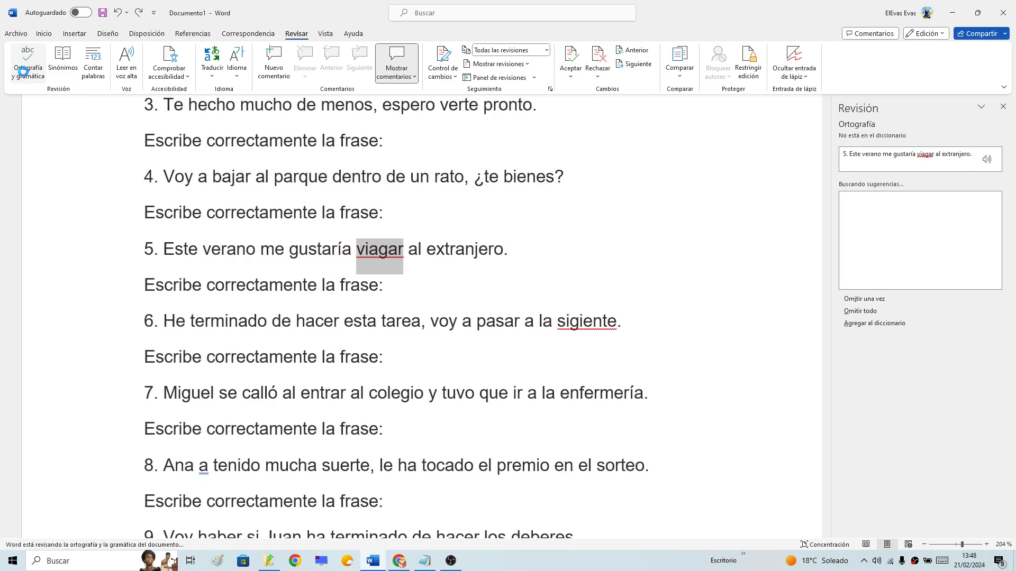
scroll(343, 217, "up", 5)
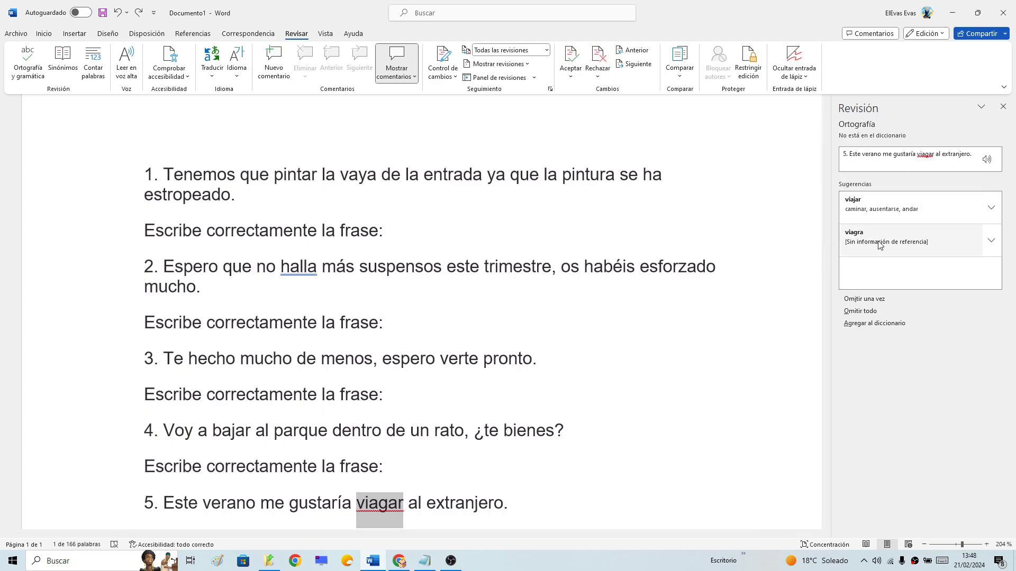
left_click(240, 276)
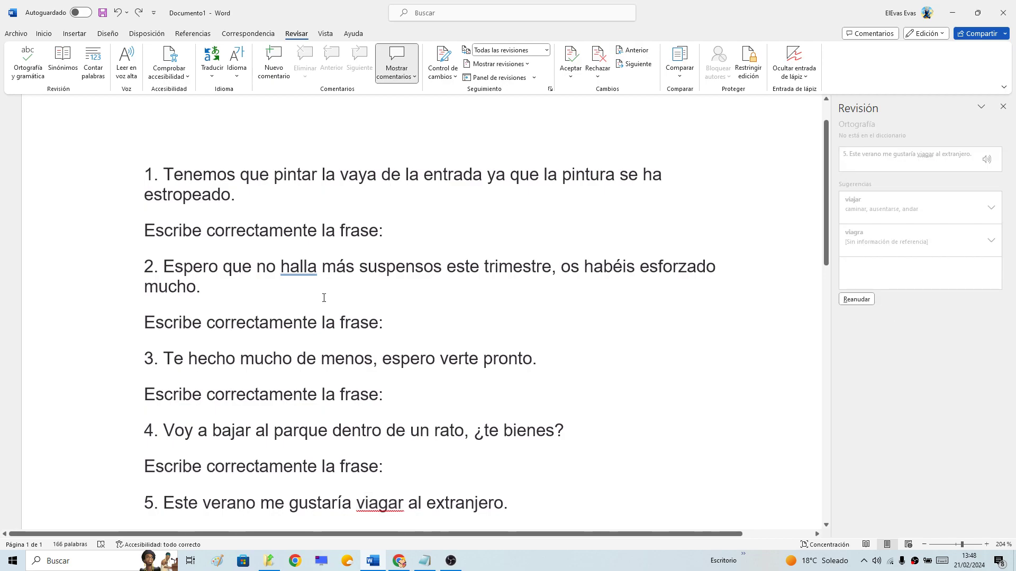
left_click(301, 267)
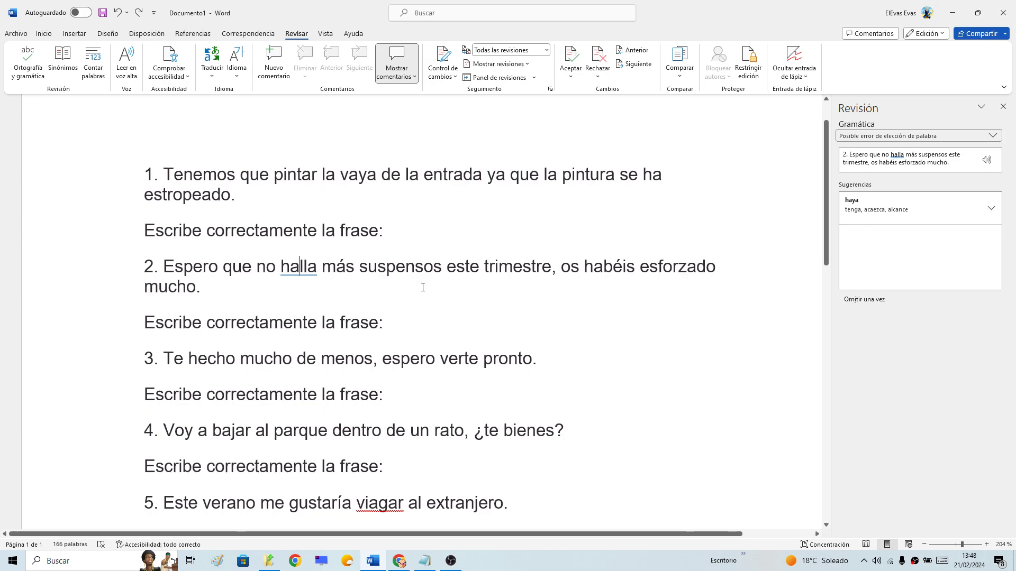
- Replace 'halla' with the suggestion 'haya' in sentence 2
left_click(868, 208)
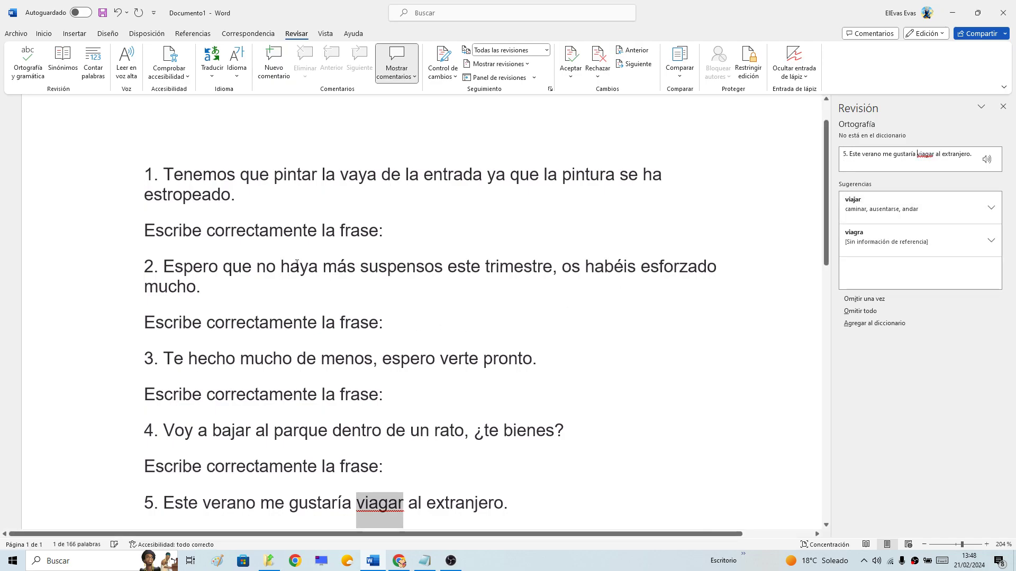
left_click_drag(281, 266, 313, 266)
left_click(430, 263)
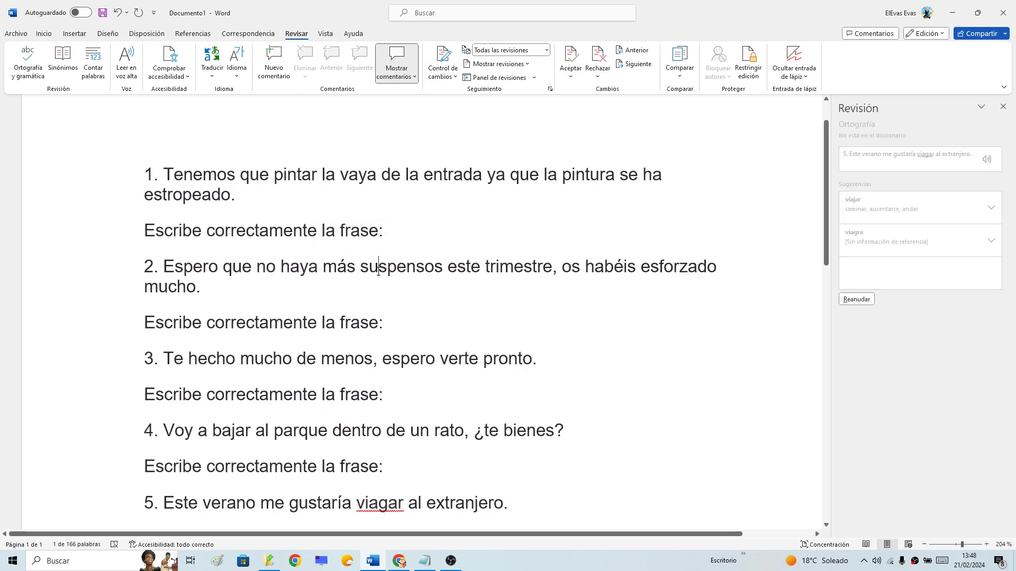
scroll(426, 293, "down", 2)
scroll(433, 297, "down", 1)
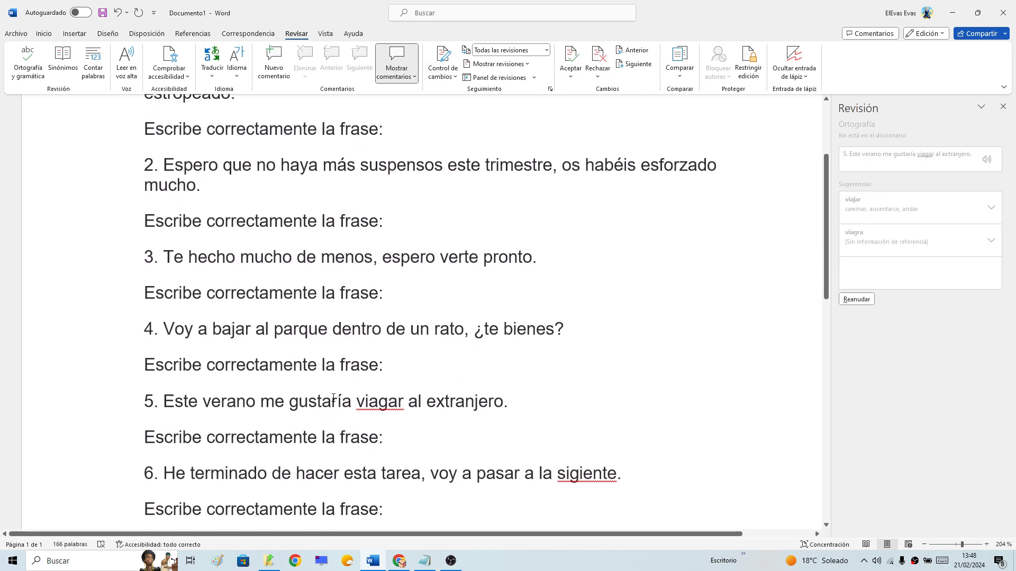
- Resume the check and replace 'viagar' with 'viajar' in sentence 5
left_click(379, 402)
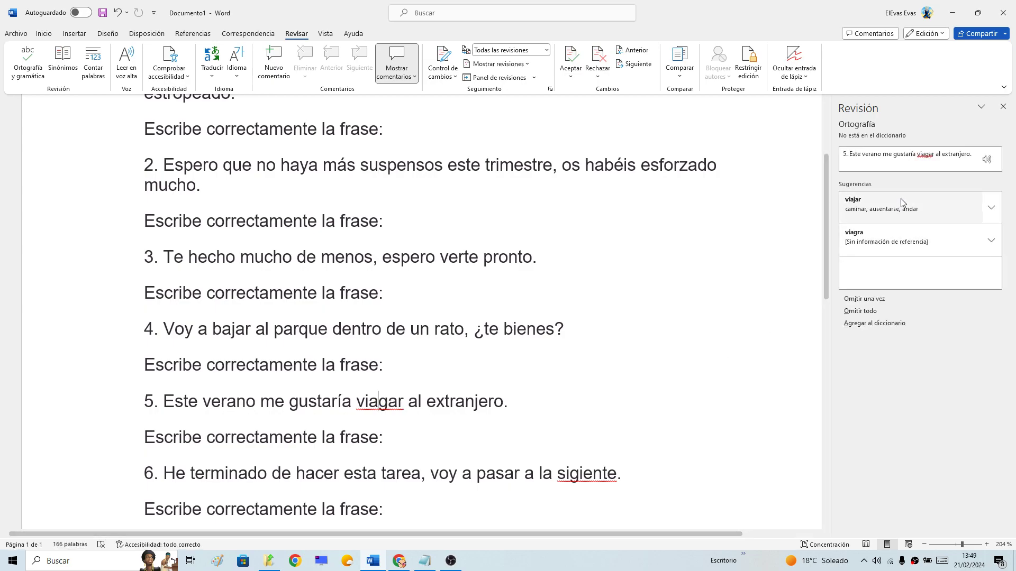
left_click(848, 154)
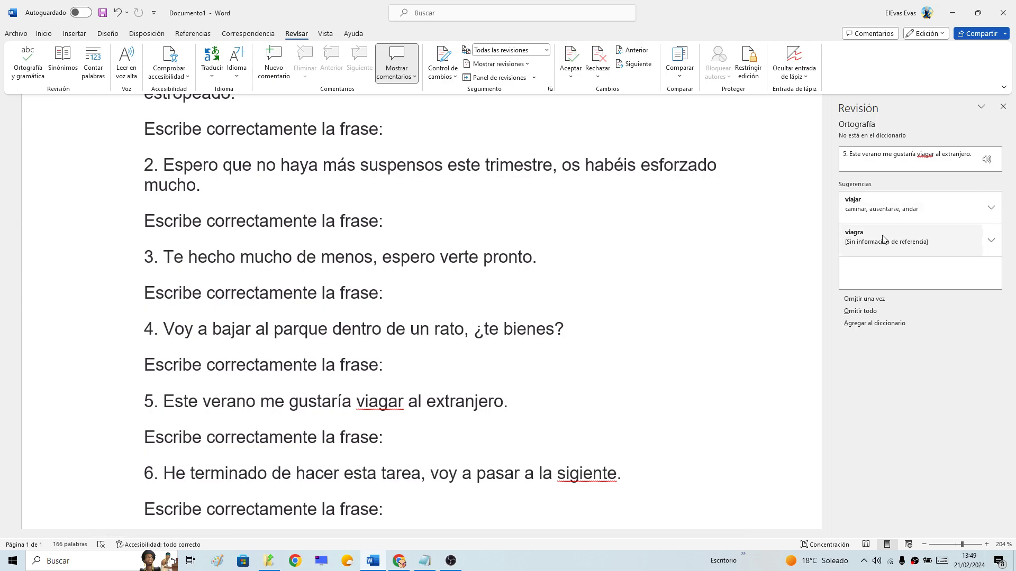
left_click(873, 207)
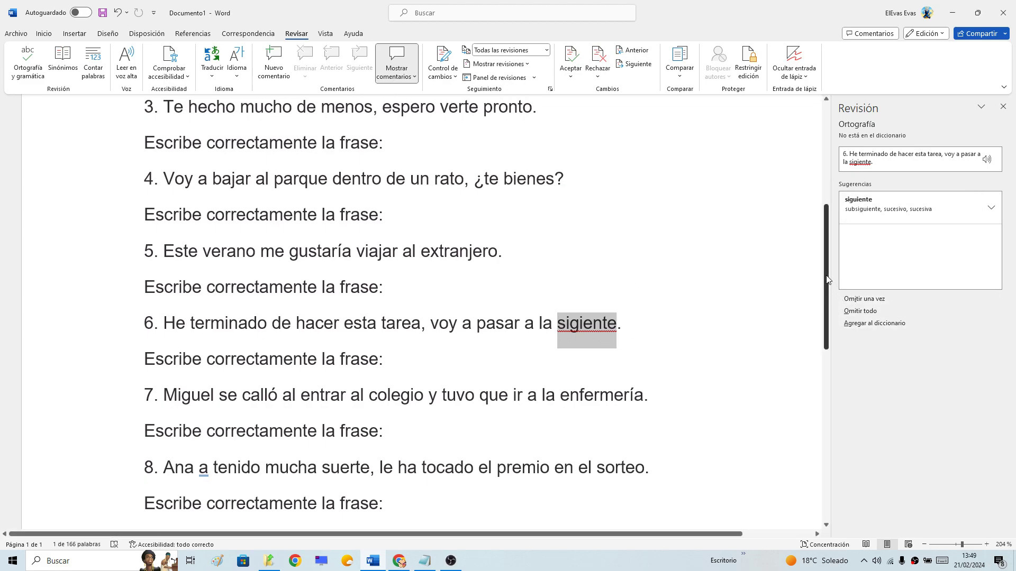
- Accept the suggestion 'siguiente' for 'sigiente'
scroll(825, 283, "up", 1)
scroll(691, 311, "down", 2)
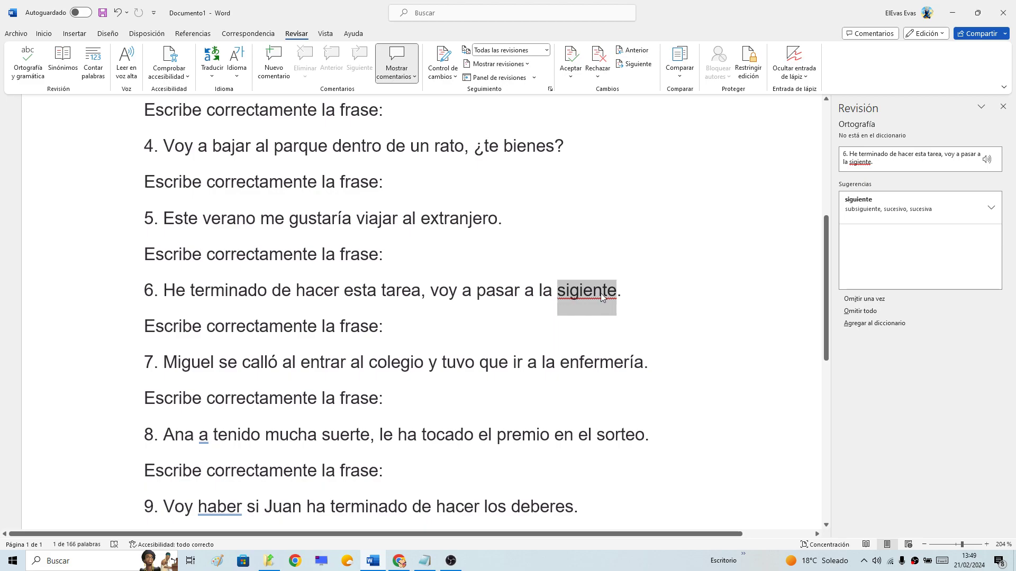
left_click(873, 214)
scroll(340, 360, "down", 3)
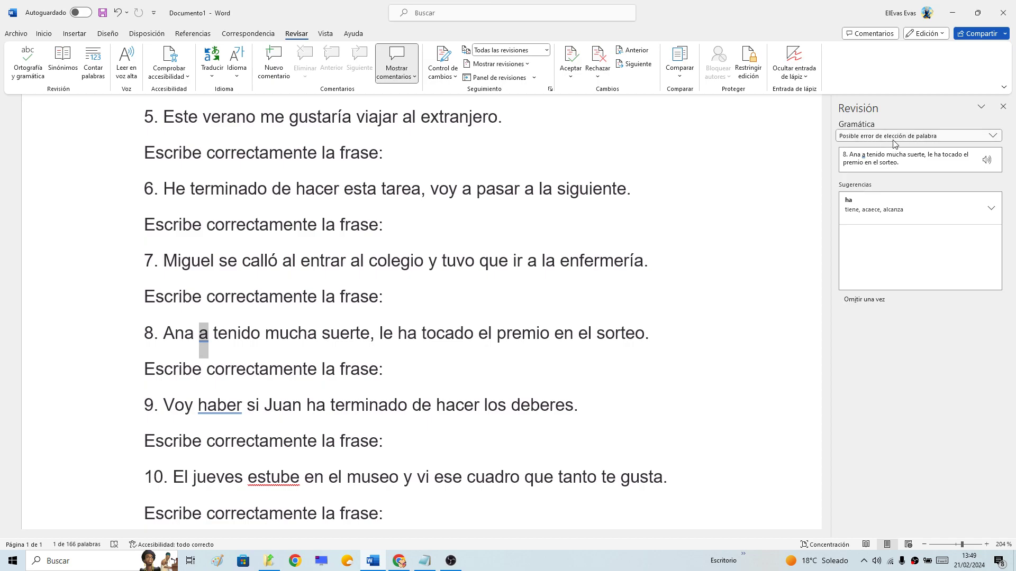
- Change 'a' to 'ha', 'haber' to 'a ver' and 'estube' to 'estuve'
left_click(853, 208)
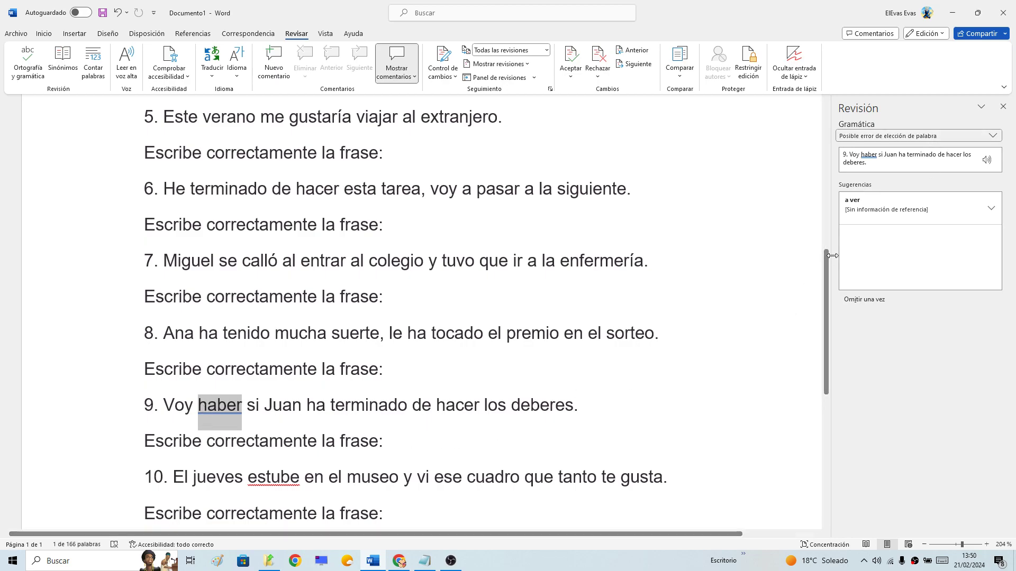
left_click(876, 208)
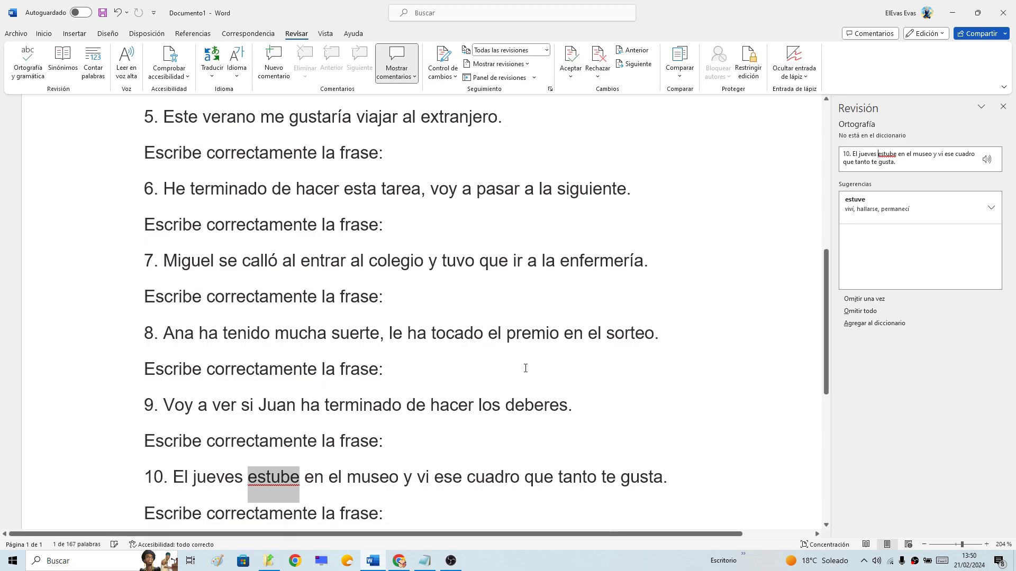
scroll(526, 365, "down", 3)
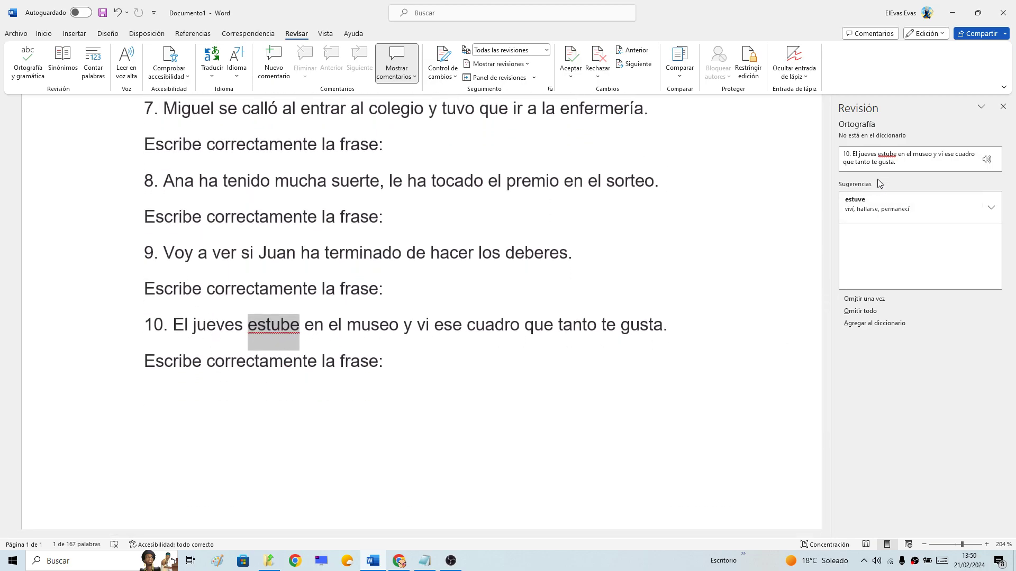
left_click(919, 203)
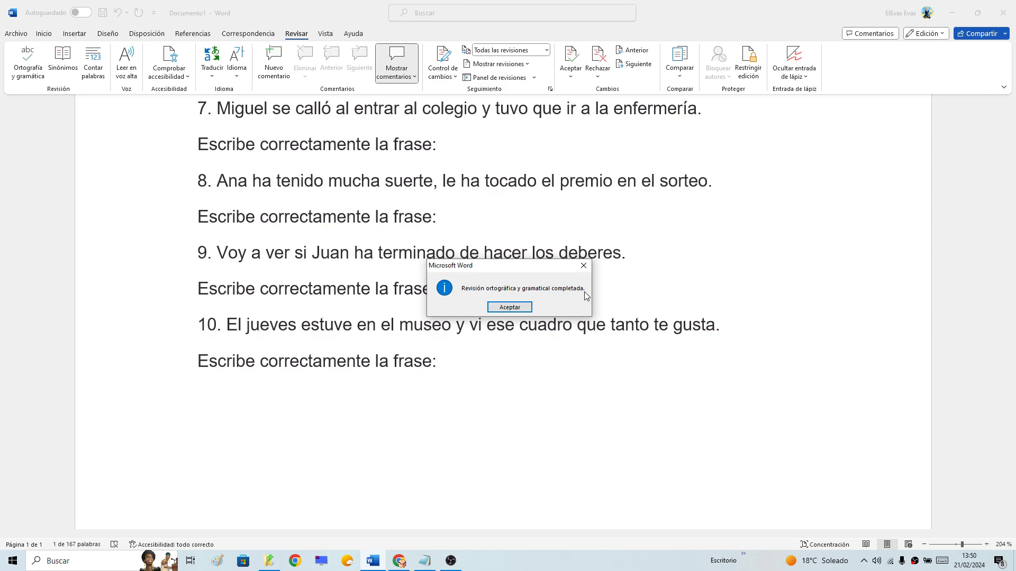
- Accept the check-complete message and return to the top of the document
left_click(522, 309)
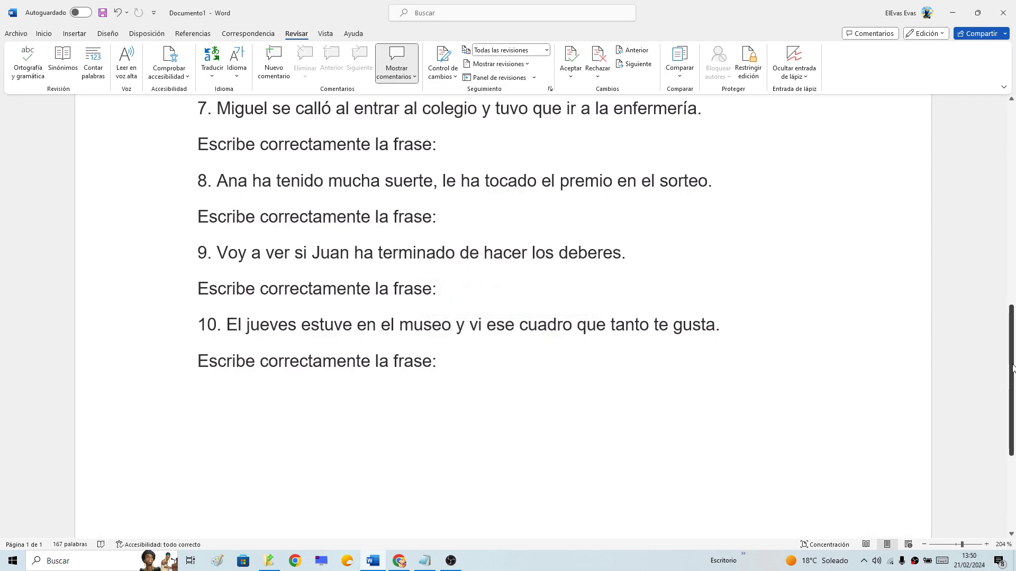
scroll(474, 315, "up", 7)
scroll(474, 314, "up", 3)
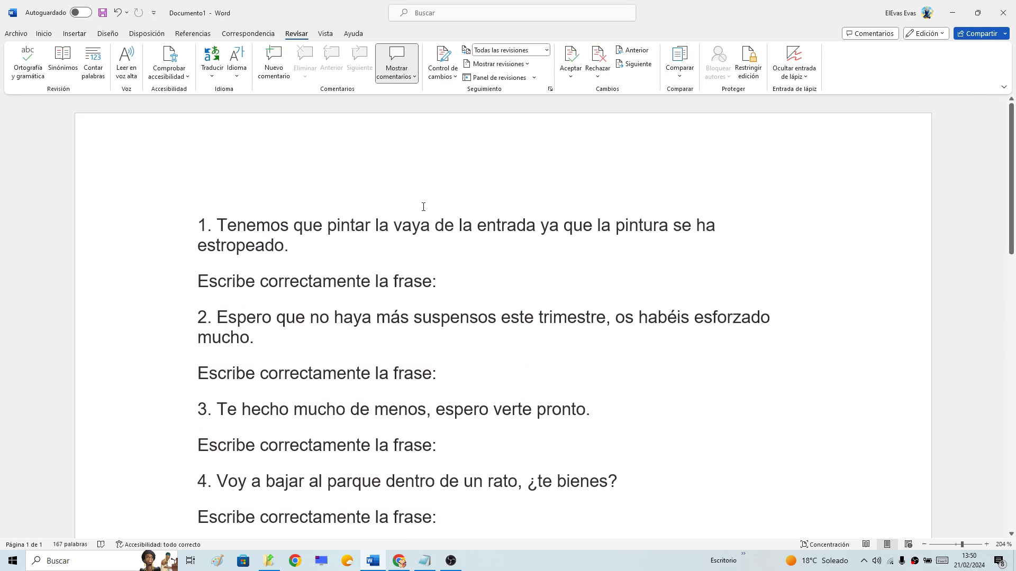